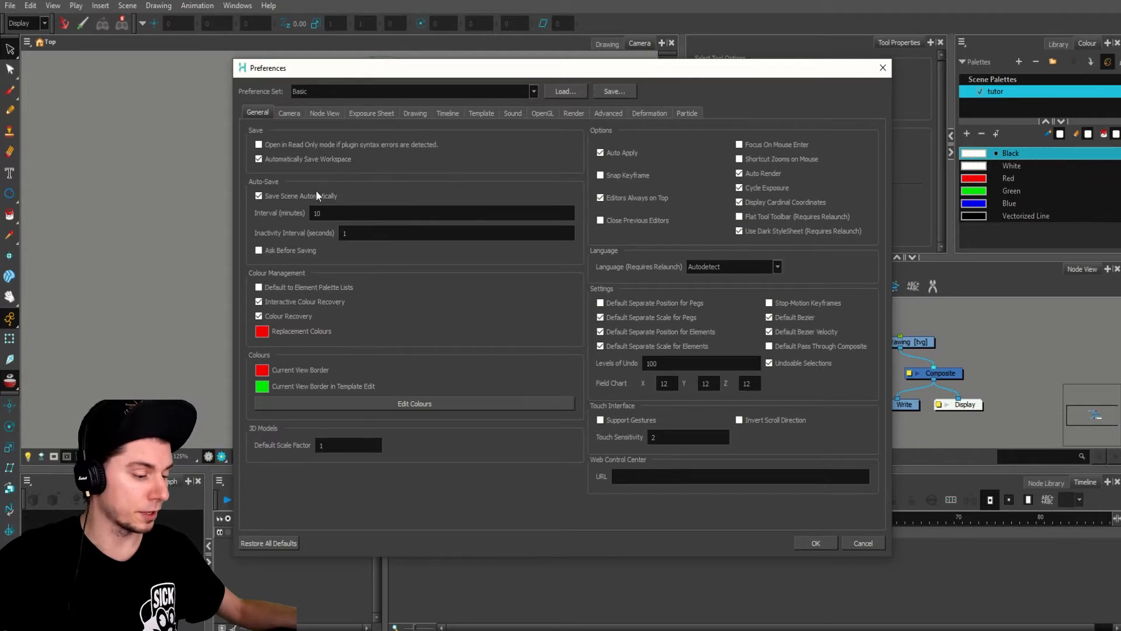
- Review the automatic scene saving option and its interval in the general preferences, and look through the Exposure Sheet preferences
click(275, 198)
click(260, 196)
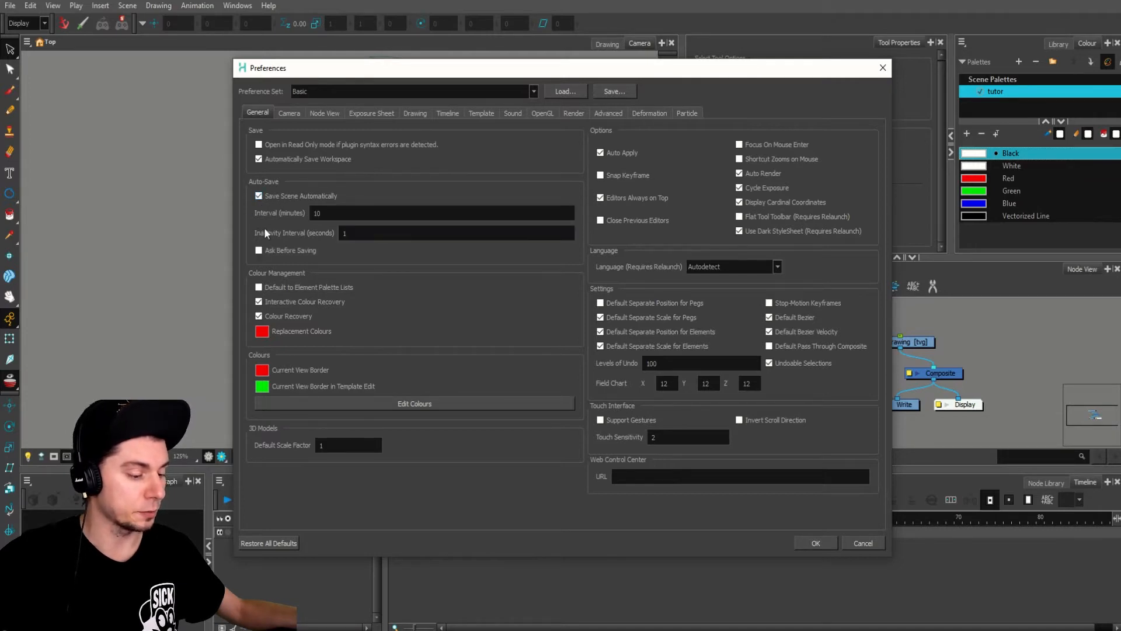
click(334, 214)
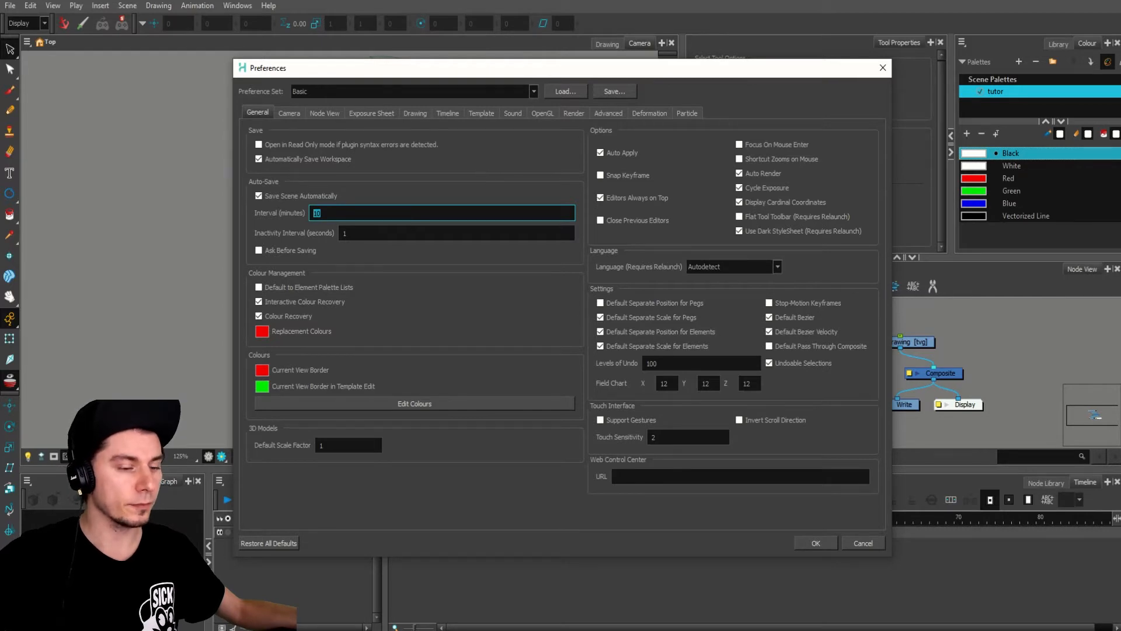
click(472, 177)
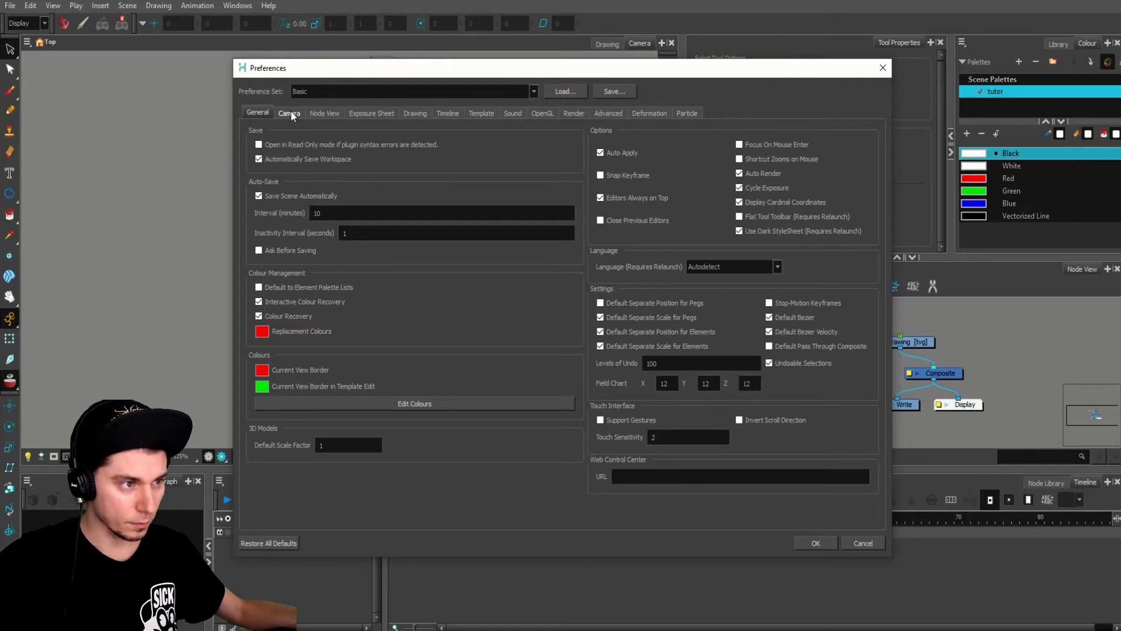
click(366, 113)
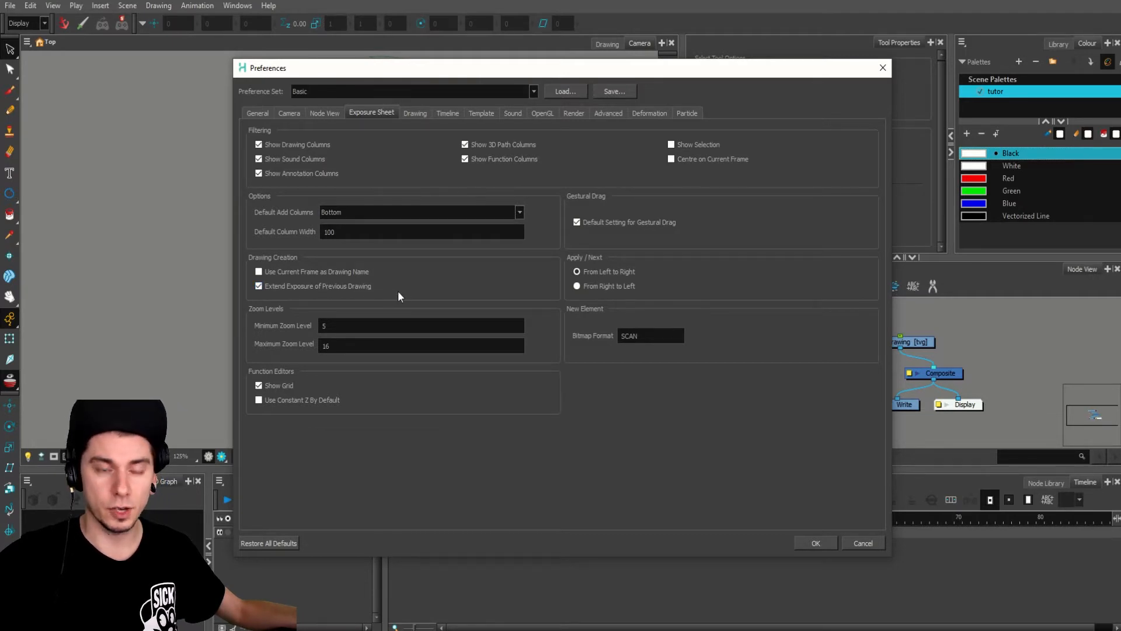
- Set the onion skin render style to Coloured in the drawing preferences and select frame 8 of the Drawing layer
click(416, 114)
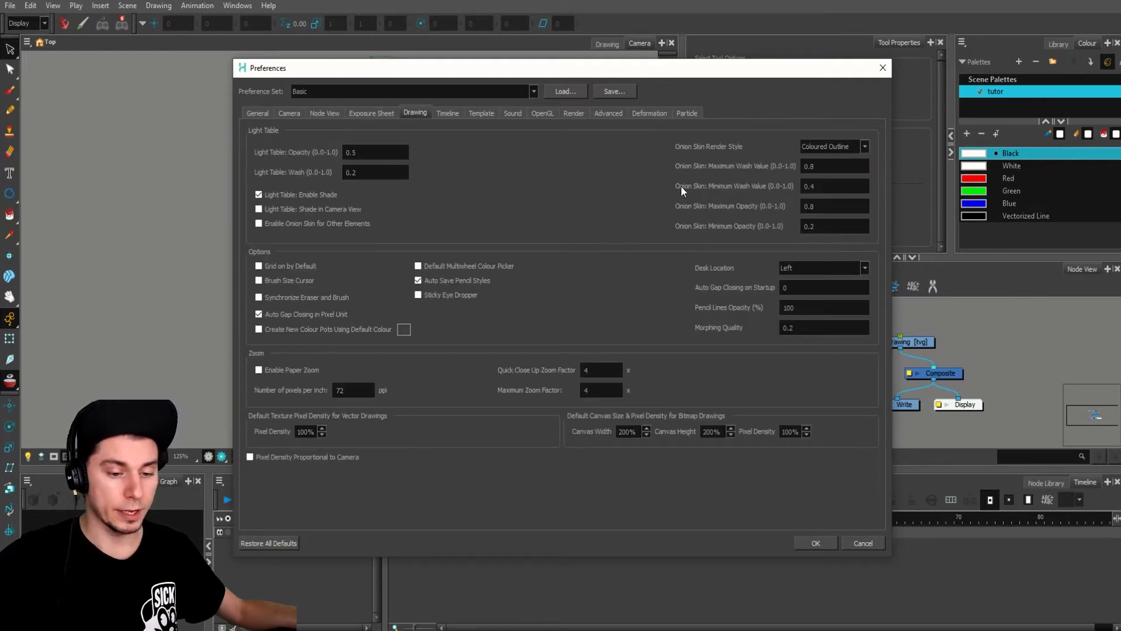
click(835, 146)
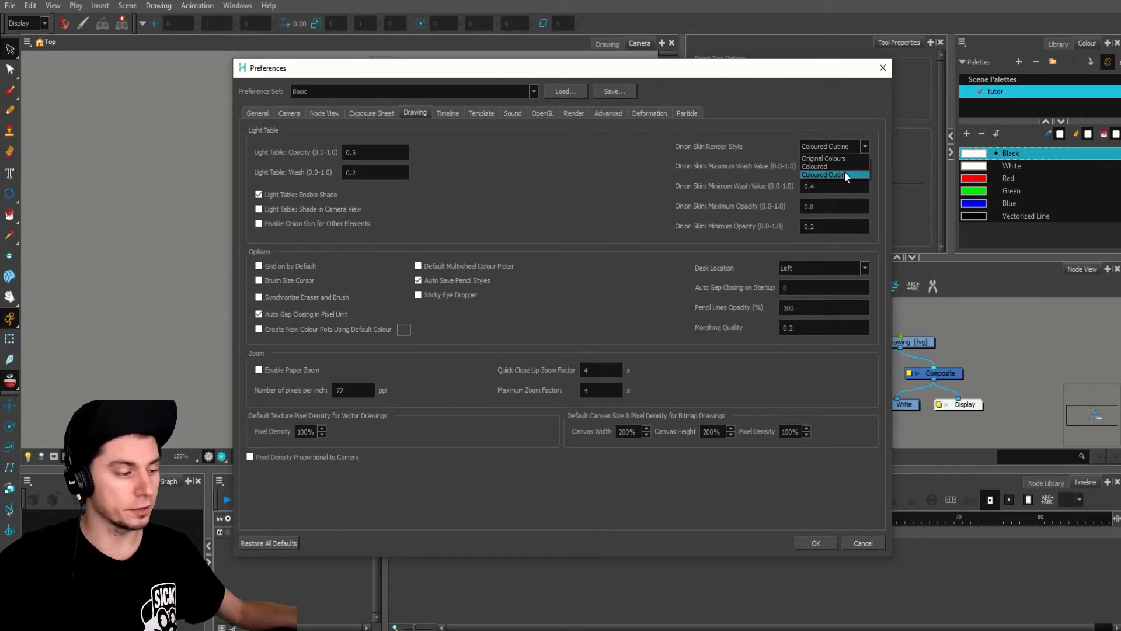
click(821, 167)
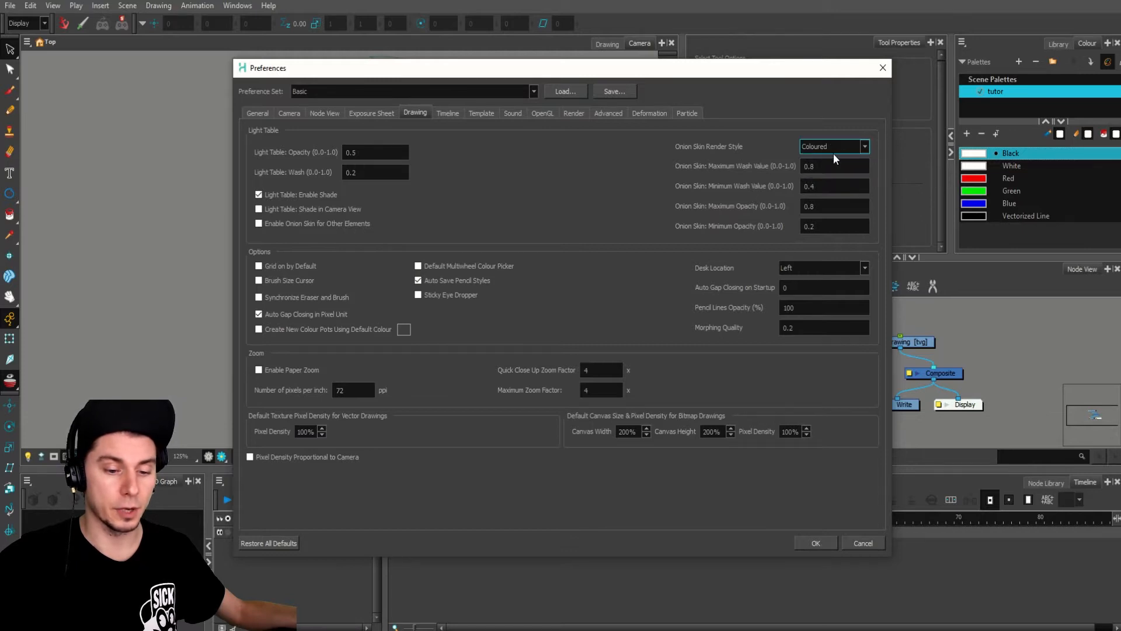
click(833, 153)
click(820, 164)
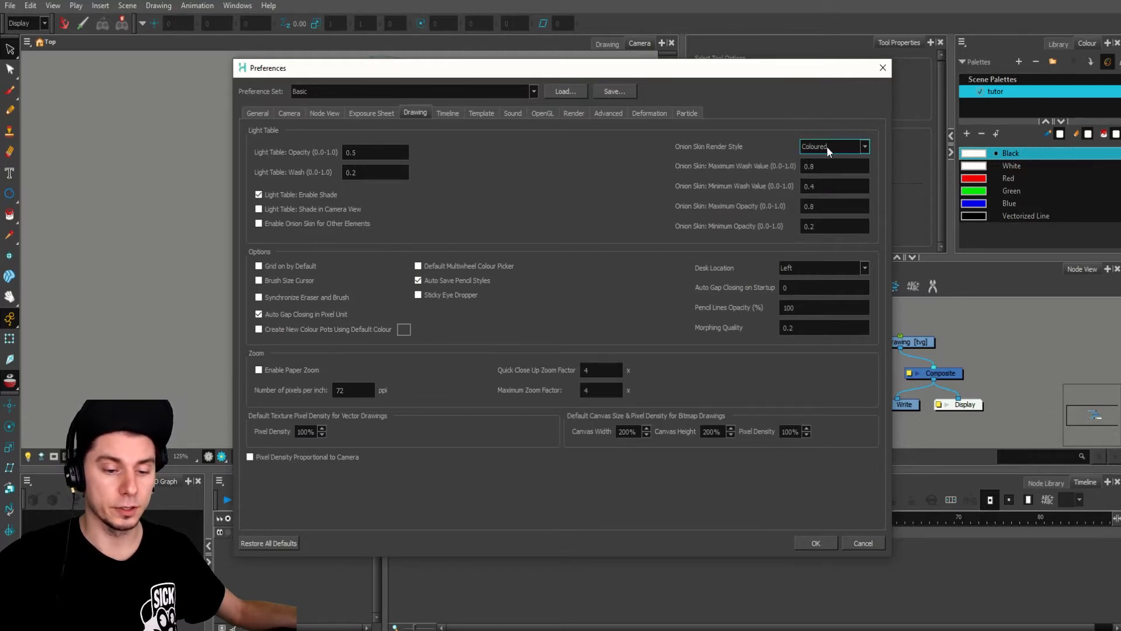
click(816, 543)
click(450, 532)
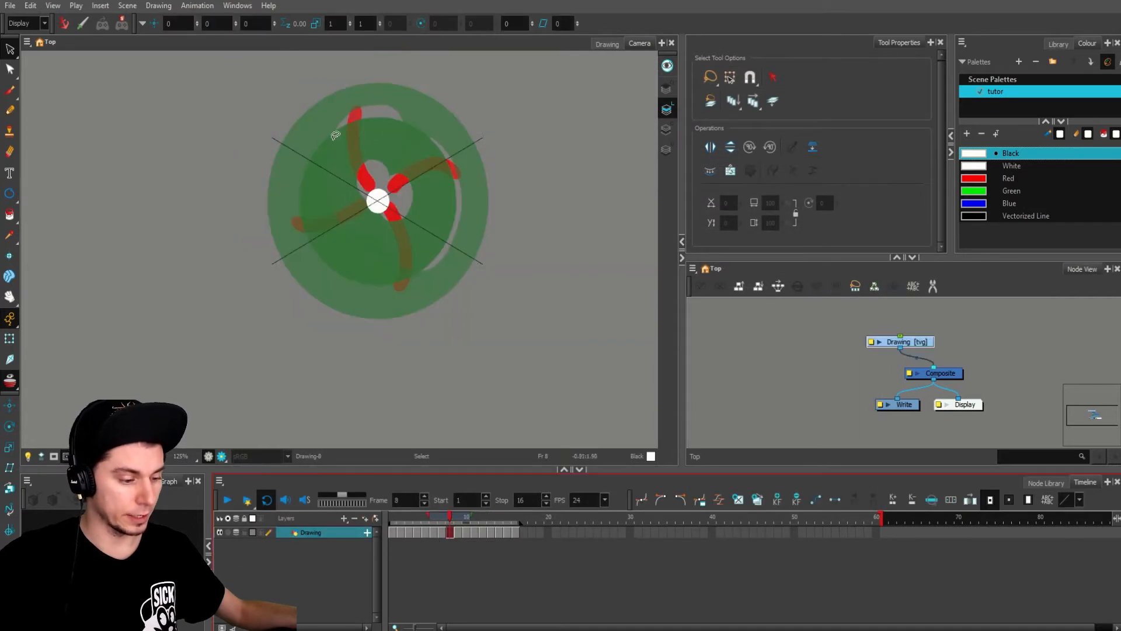
- Set the onion skin render style to Coloured Outline in the drawing preferences and accept the change
click(28, 7)
click(82, 354)
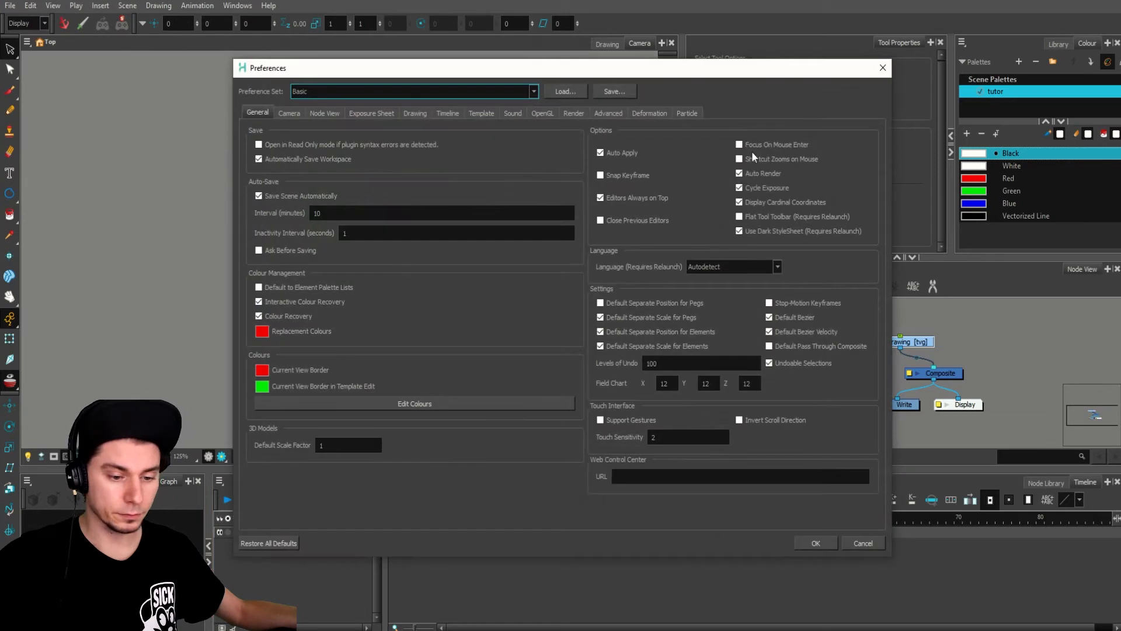
click(411, 115)
click(833, 153)
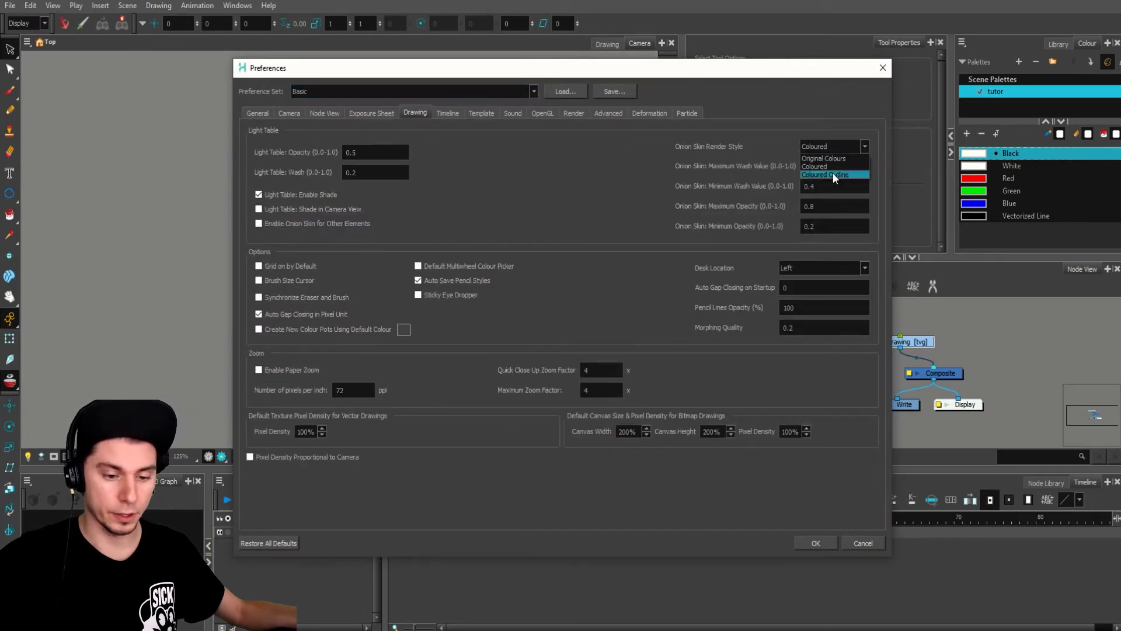
click(833, 173)
click(816, 544)
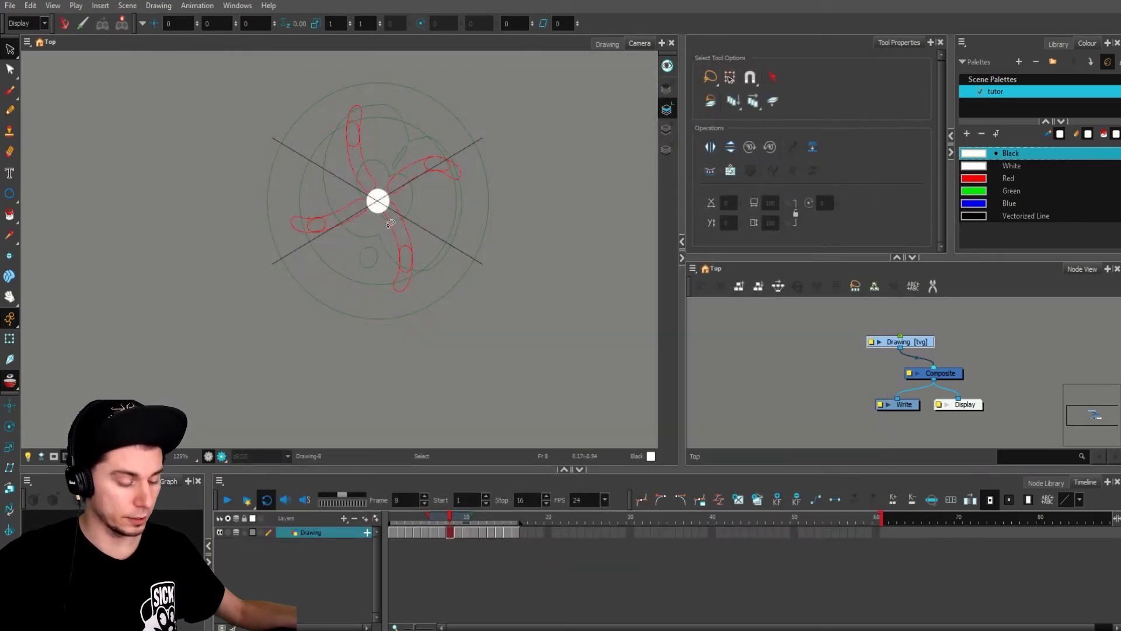
- Review the Reduce Indentation option in the timeline preferences, leaving it enabled
click(24, 6)
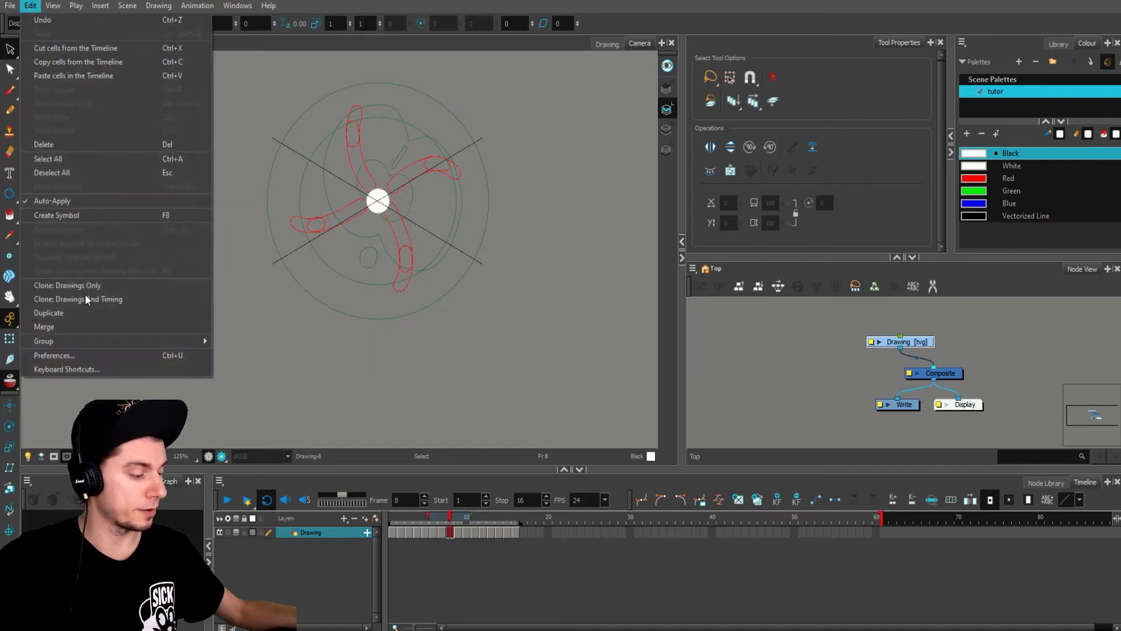
click(98, 354)
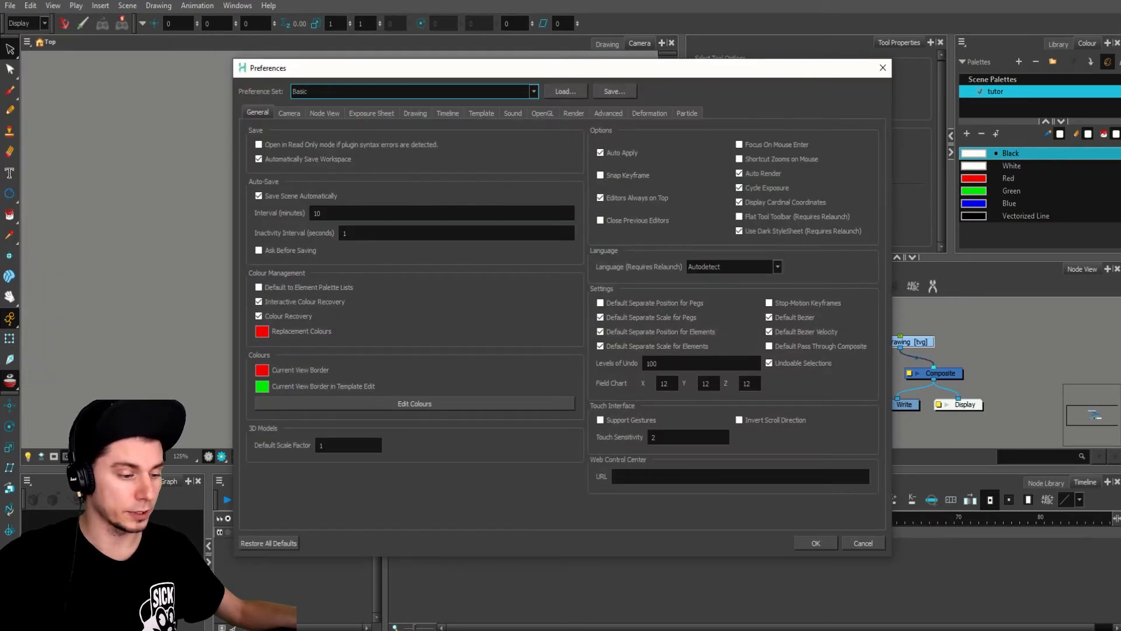
click(449, 115)
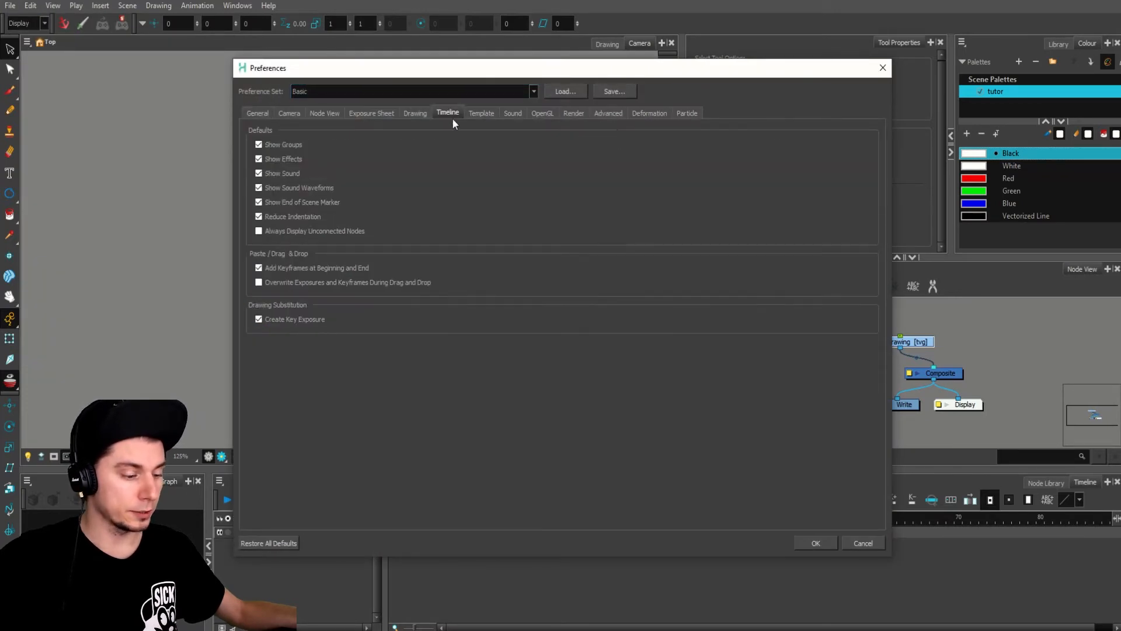
click(278, 216)
click(259, 217)
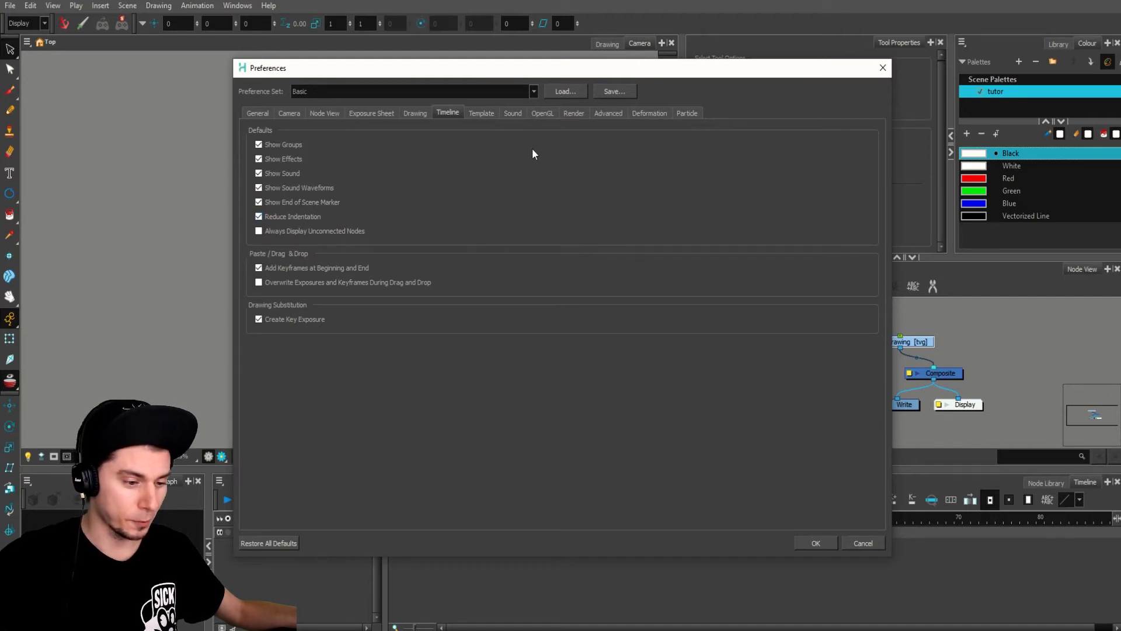
- Make sure Support Overlay and Underlay Arts is enabled in the advanced preferences and accept the preferences
click(608, 114)
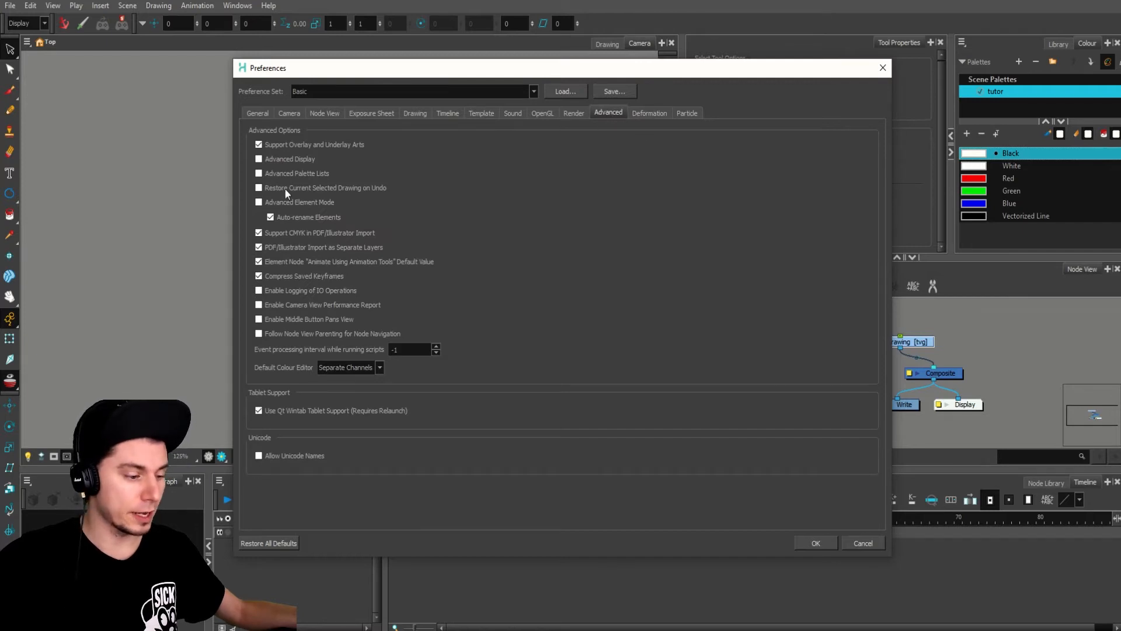
click(260, 145)
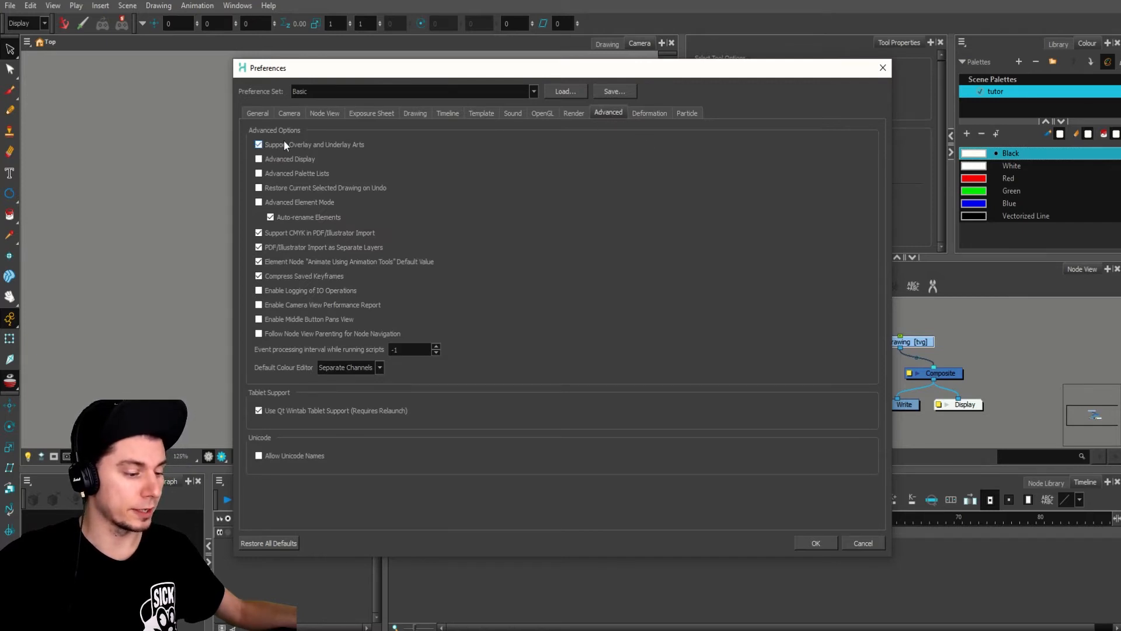
mouse_move(341, 144)
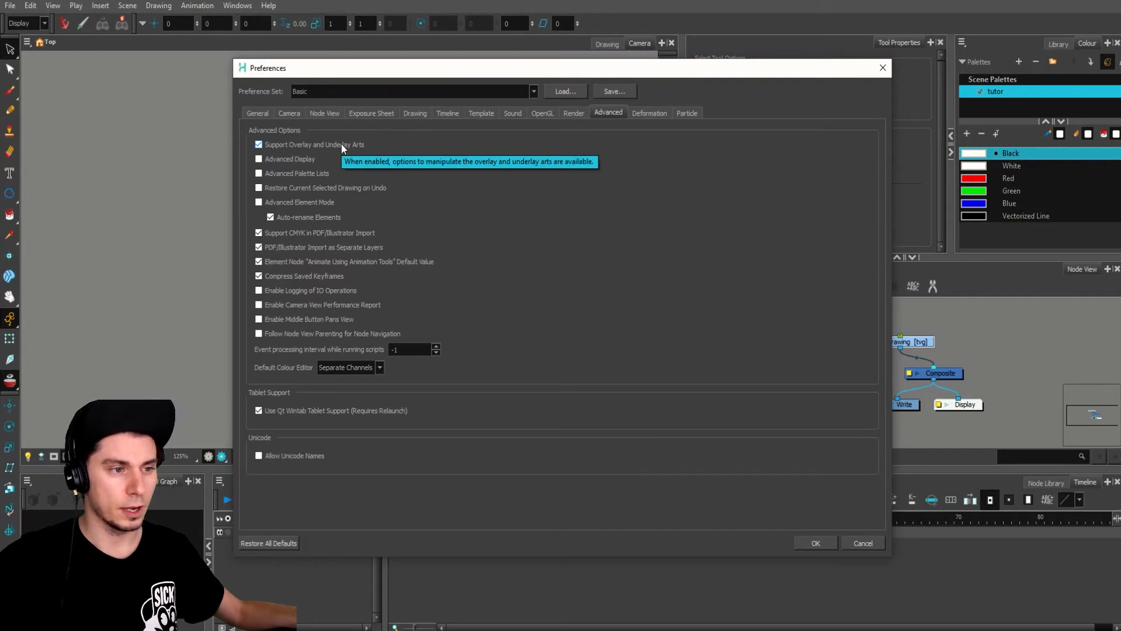
click(829, 542)
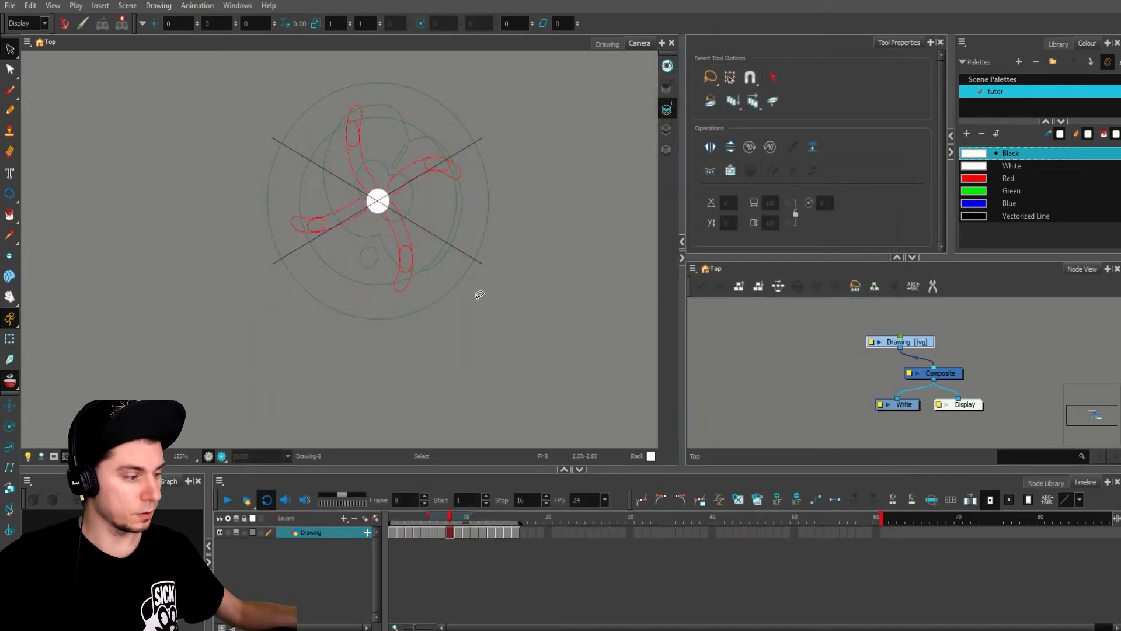
- Search the keyboard shortcuts for "brush", go on to the Brush Tool entry to view its shortcut, and close the shortcut settings
click(32, 6)
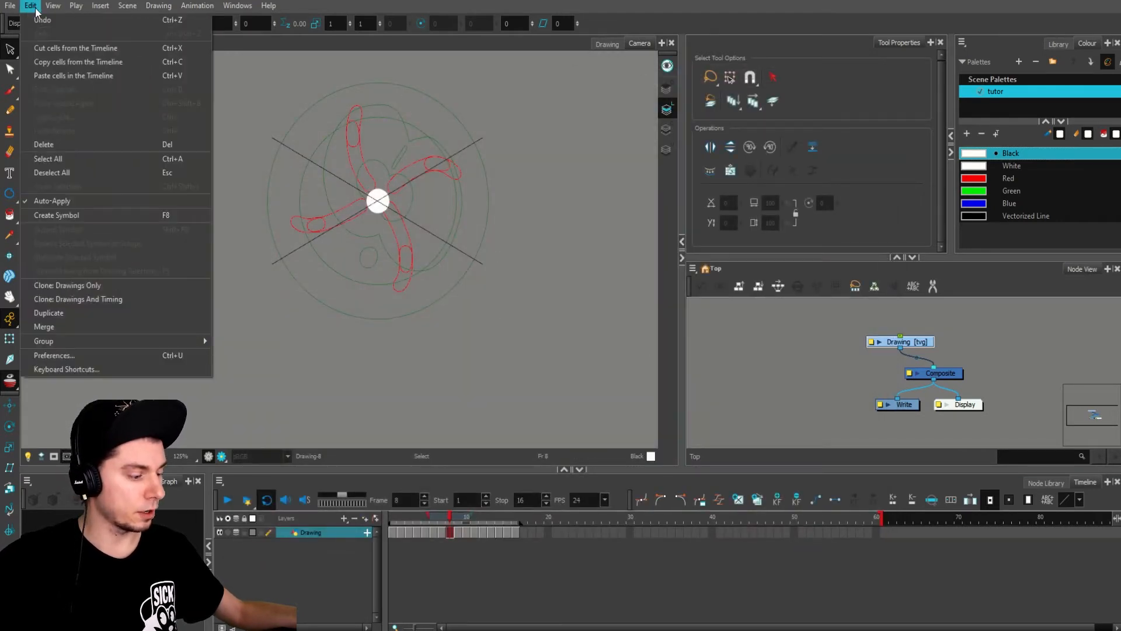
click(67, 369)
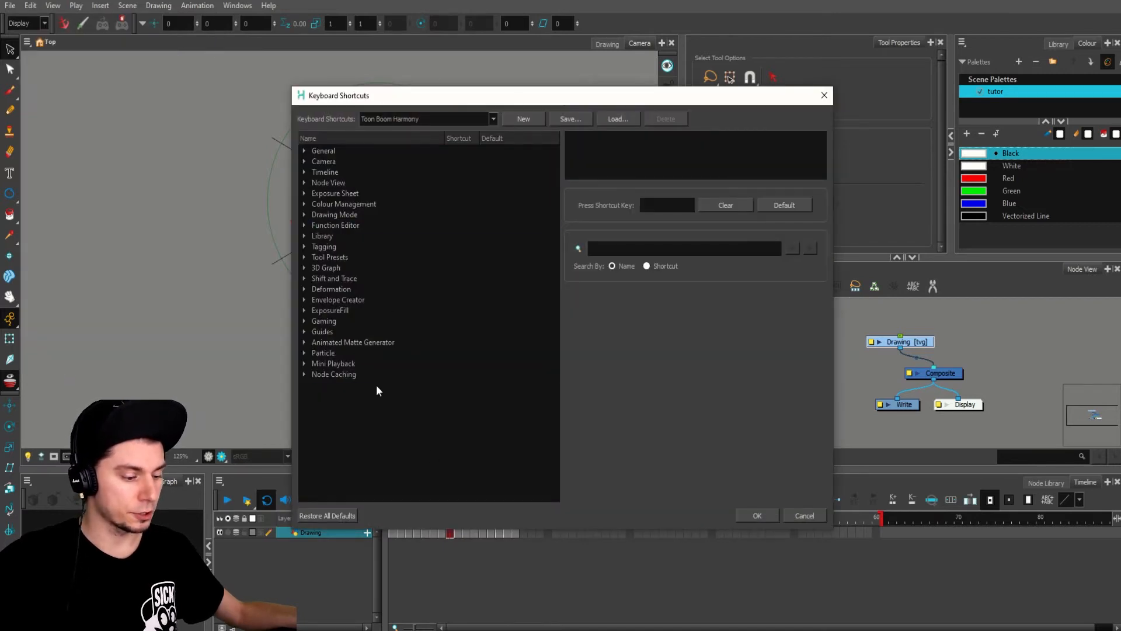
click(639, 250)
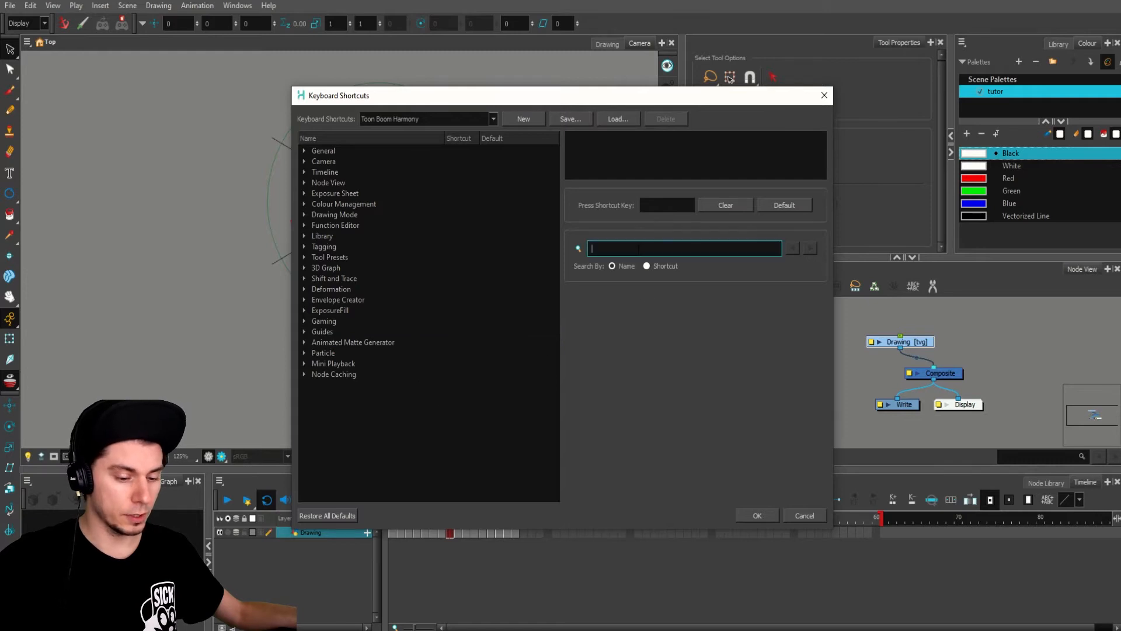
text(br)
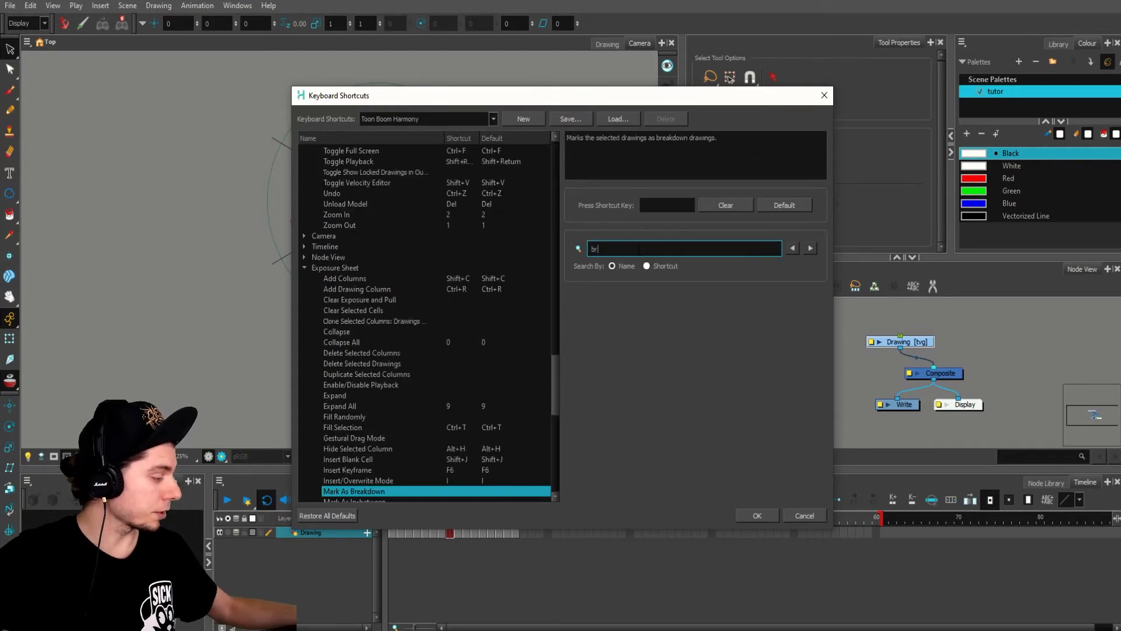
text(ush)
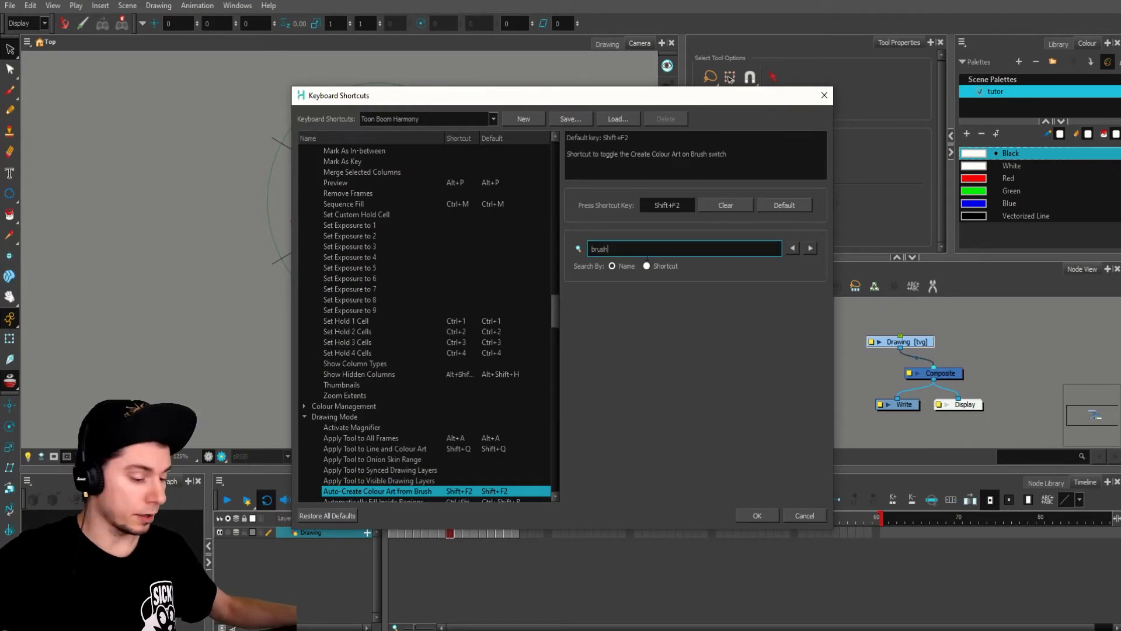
click(810, 248)
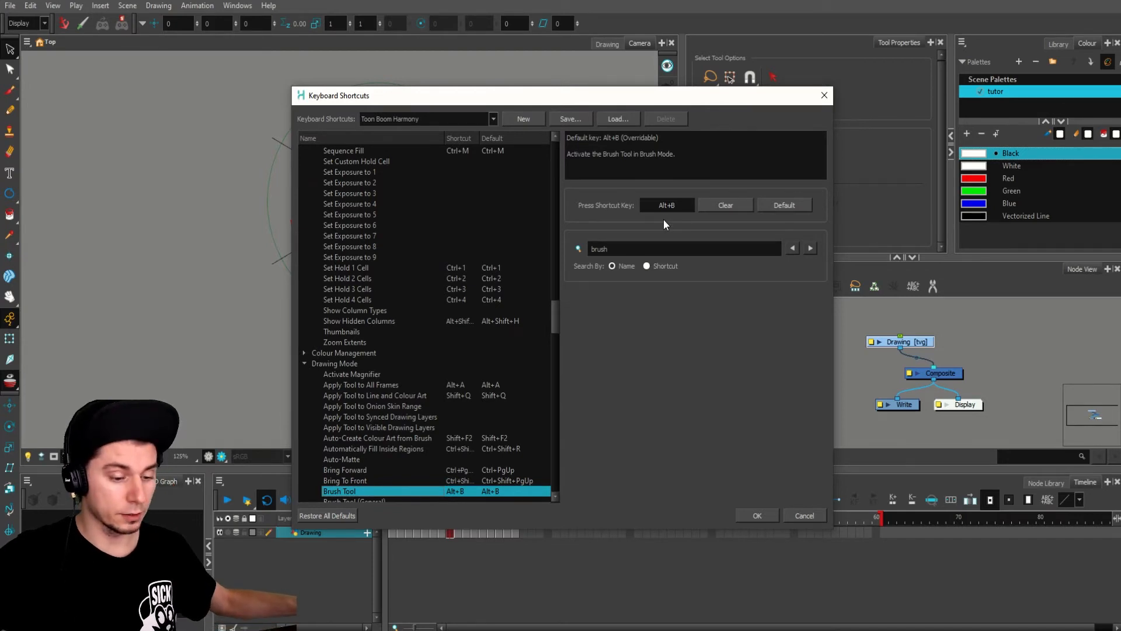
click(679, 209)
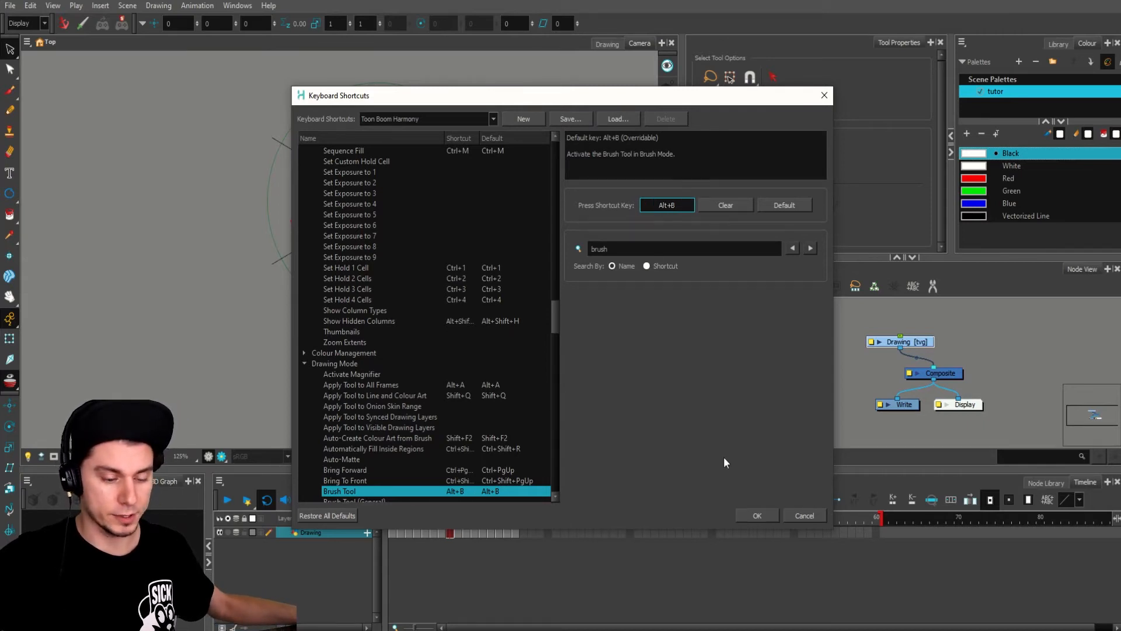
click(757, 515)
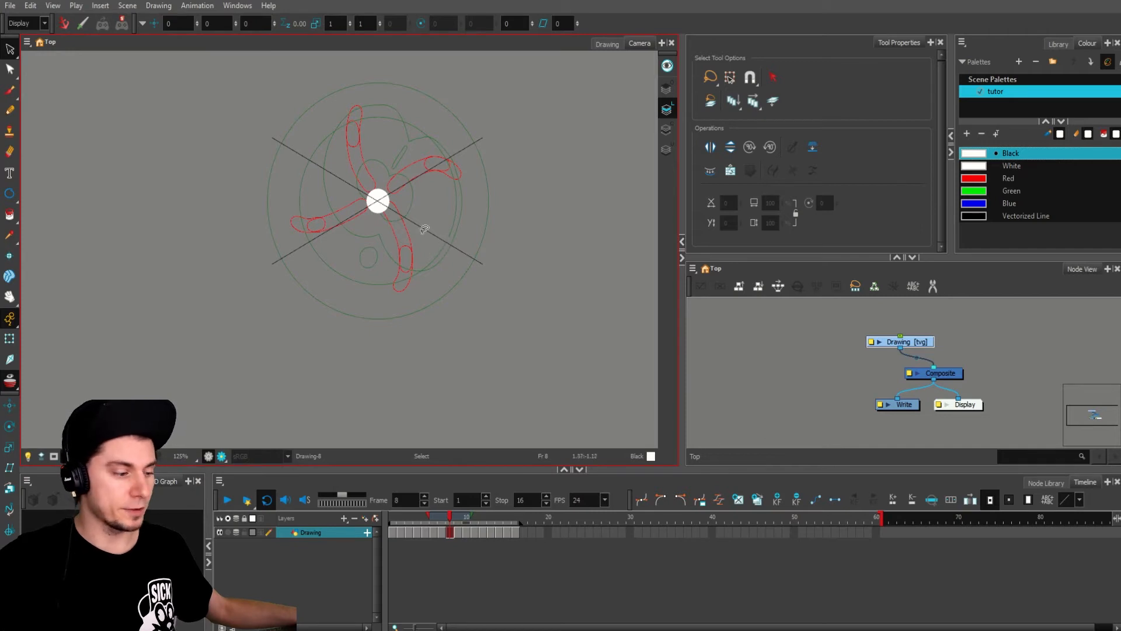
- Resize the workspace panels so the Node View is taller and wider and the Camera view is narrower
mouse_move(683, 135)
mouse_down()
mouse_move(498, 145)
mouse_move(673, 140)
mouse_up()
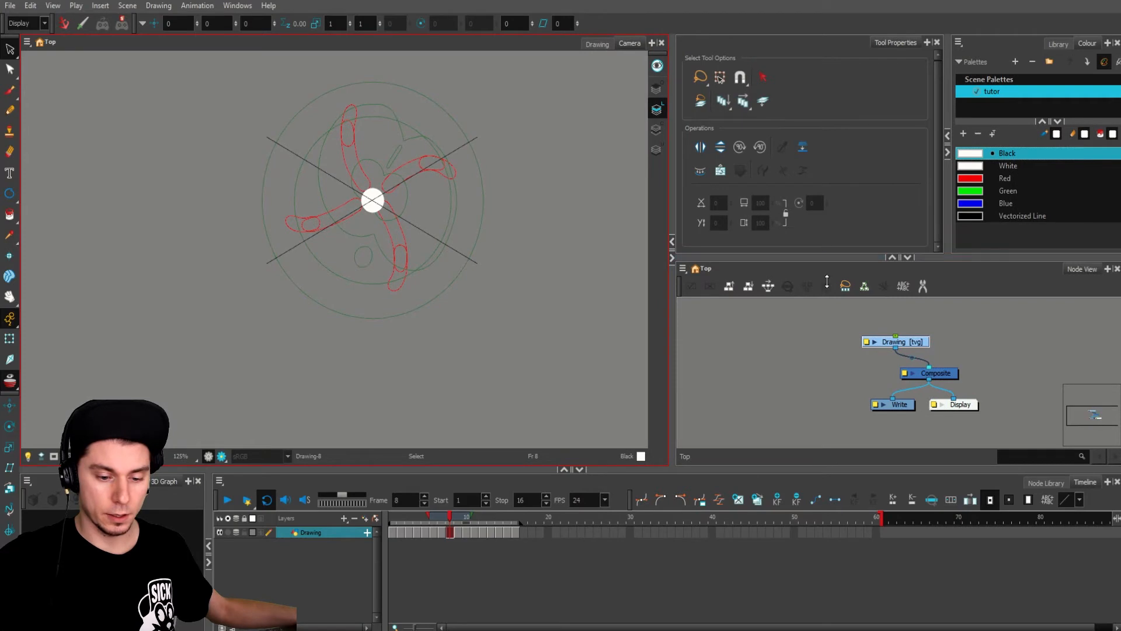
drag(827, 281, 775, 229)
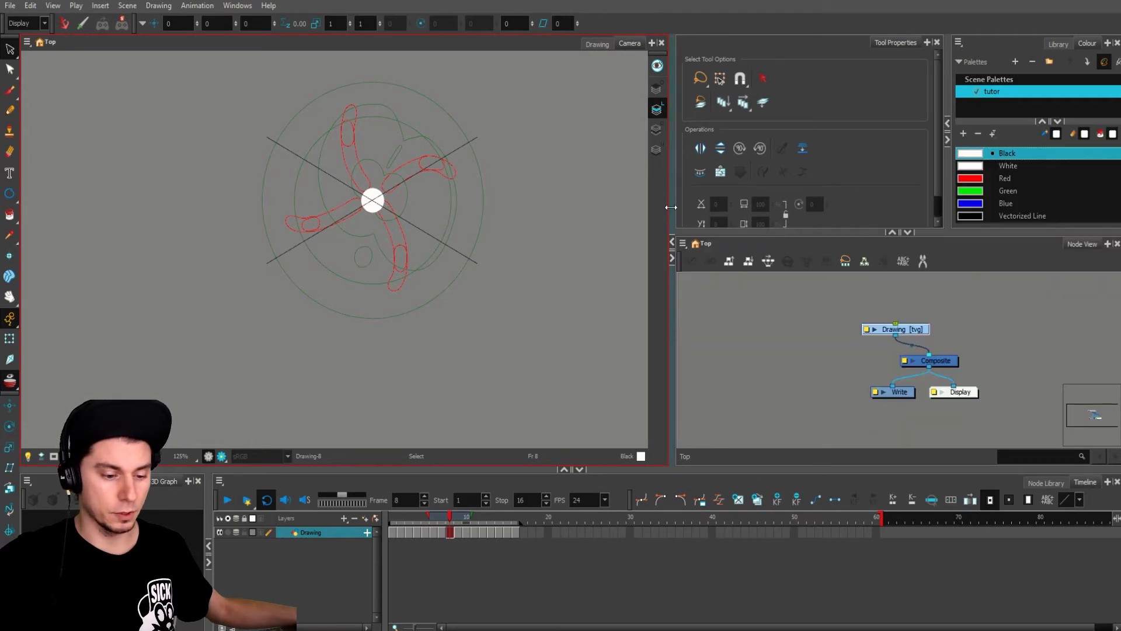
mouse_move(671, 208)
mouse_down()
mouse_move(570, 204)
mouse_move(614, 202)
mouse_up()
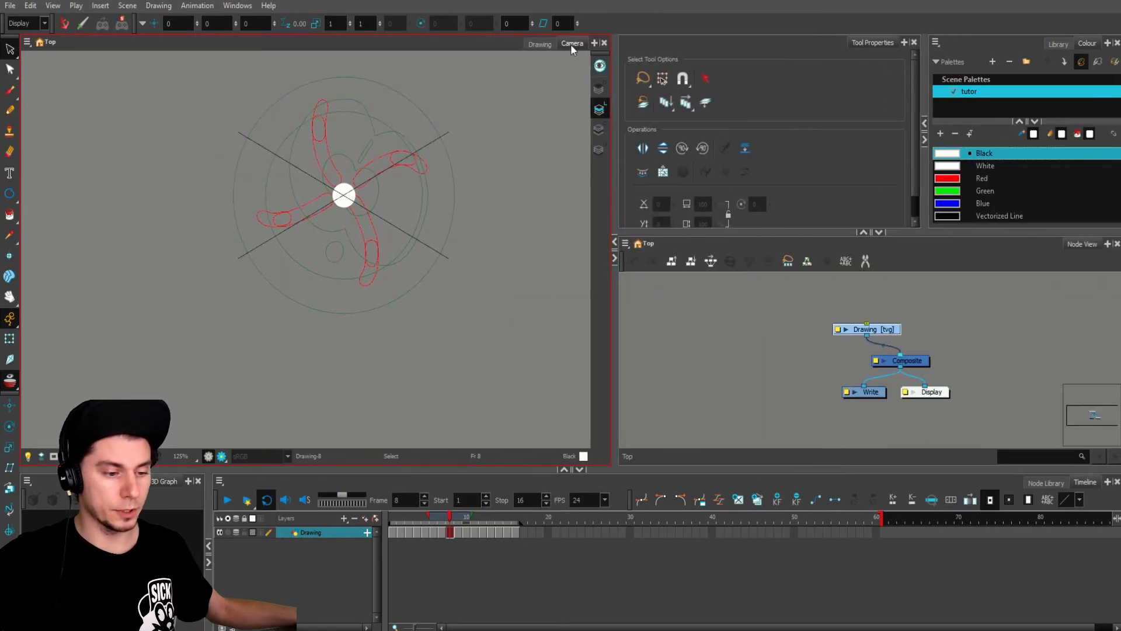
- Try docking the Camera view side by side with the Drawing view, and regroup both views in one panel
drag(571, 44, 614, 109)
drag(816, 269, 493, 165)
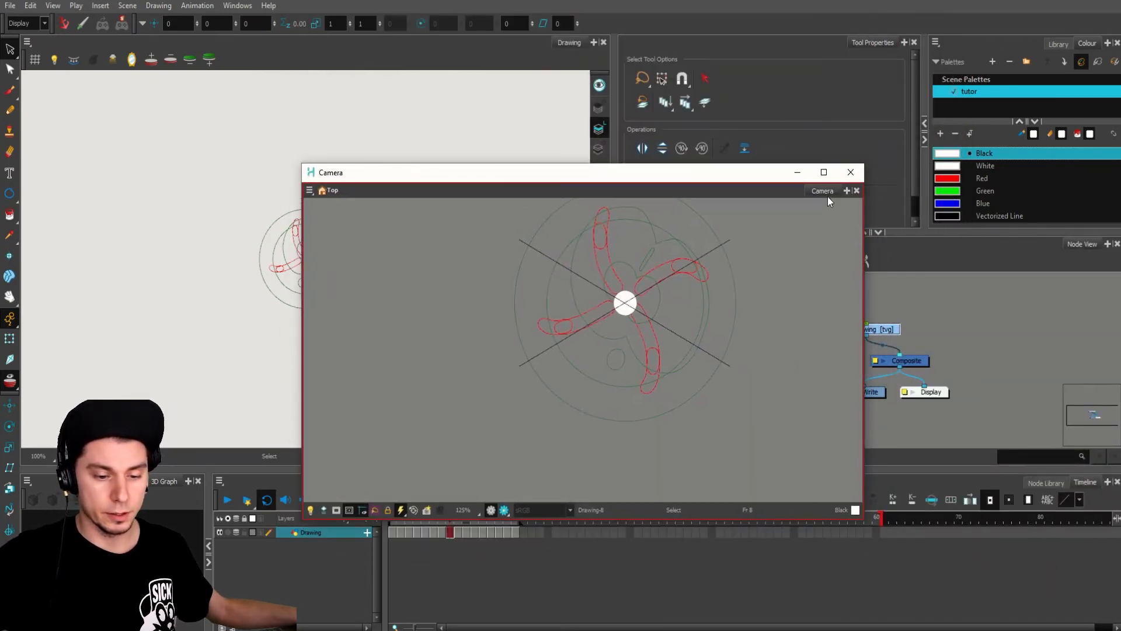
mouse_move(828, 196)
mouse_down()
mouse_move(614, 132)
mouse_move(601, 138)
mouse_up()
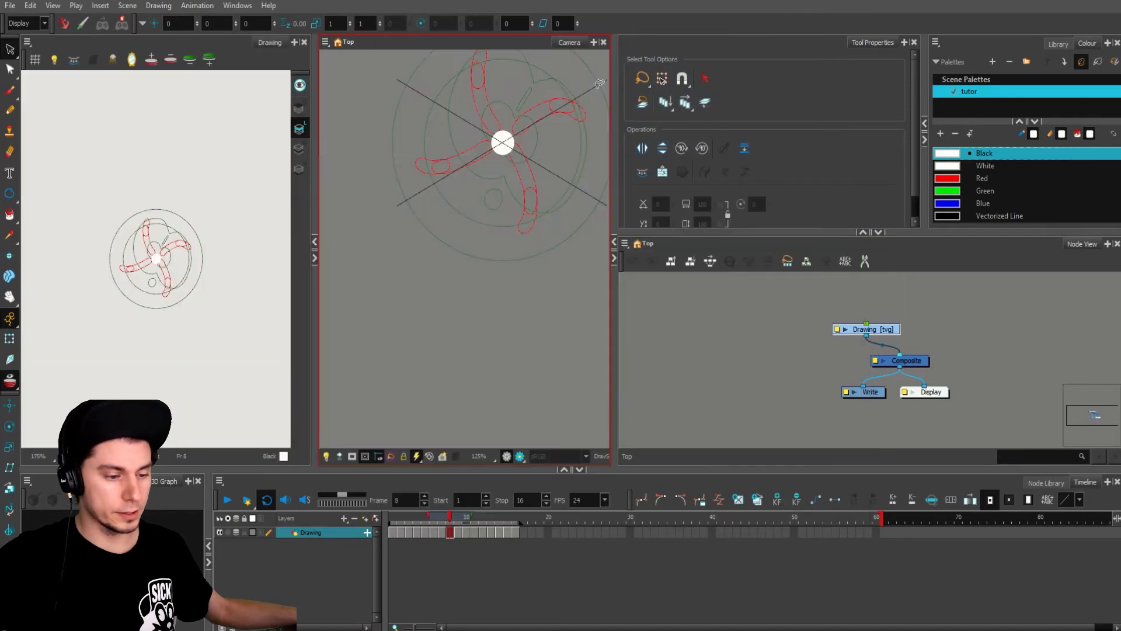
drag(578, 44, 276, 42)
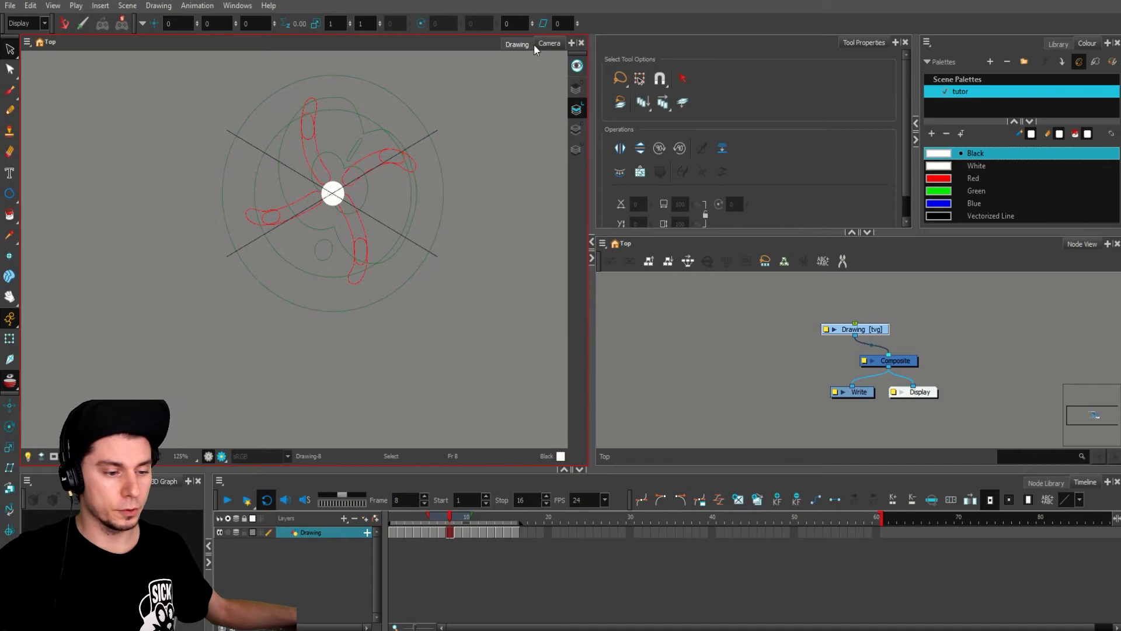
- Look through the list of views that can be added beside Camera, and switch to the Drawing view and back to Camera
click(571, 44)
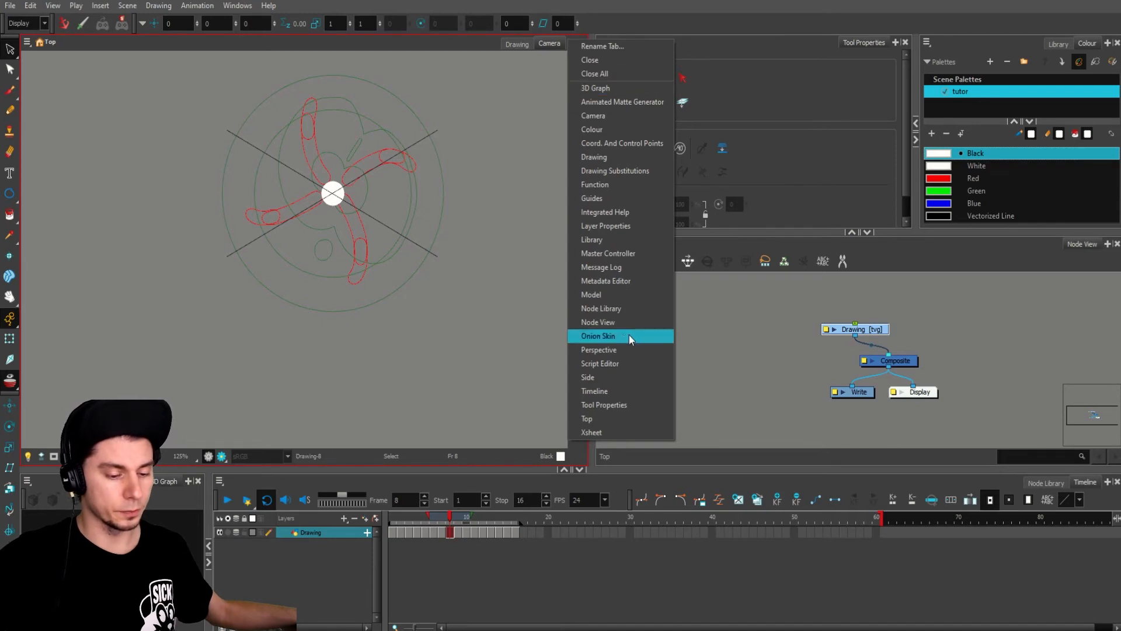
click(442, 46)
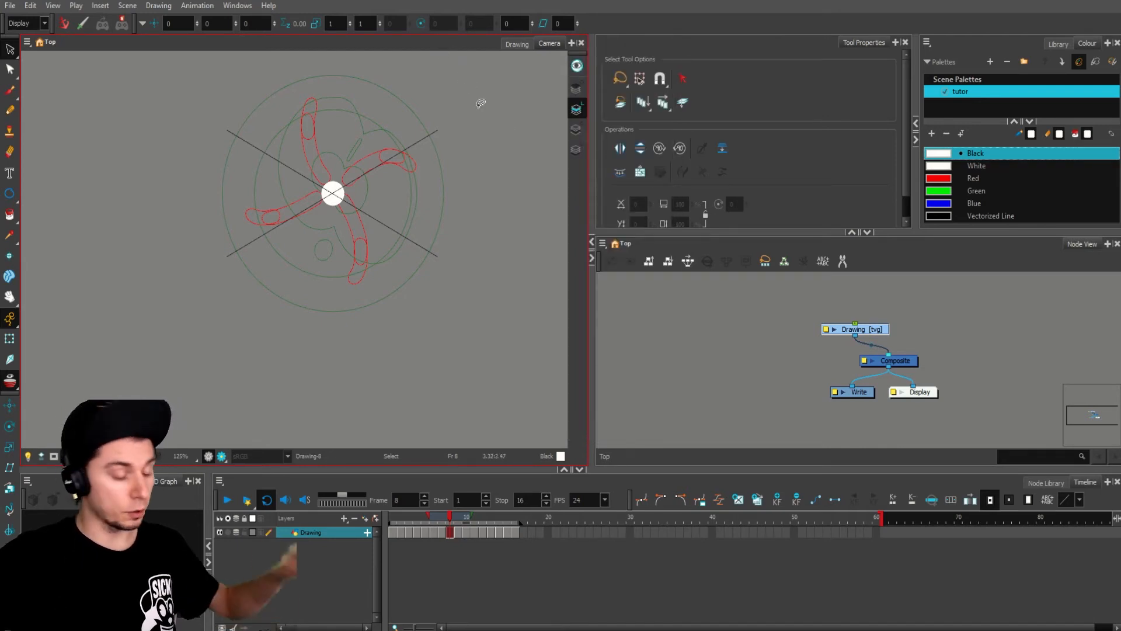
click(530, 46)
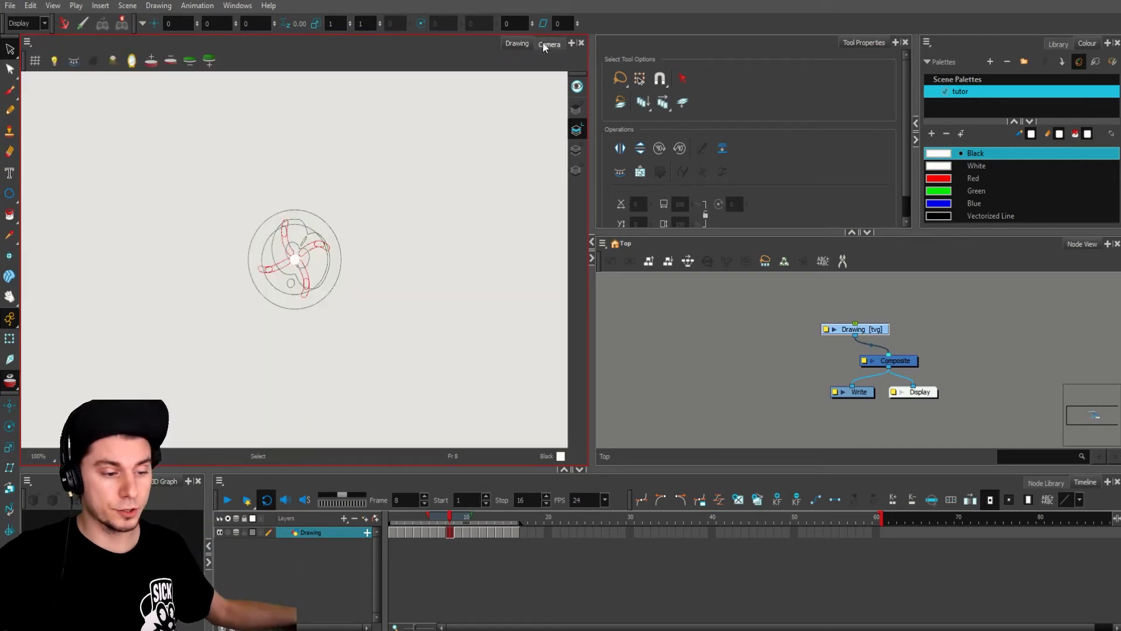
click(546, 43)
- Look through the Tool Properties, Colour, Library, Node Library and Timeline views, leaving Colour and Timeline in front
click(877, 40)
click(1089, 43)
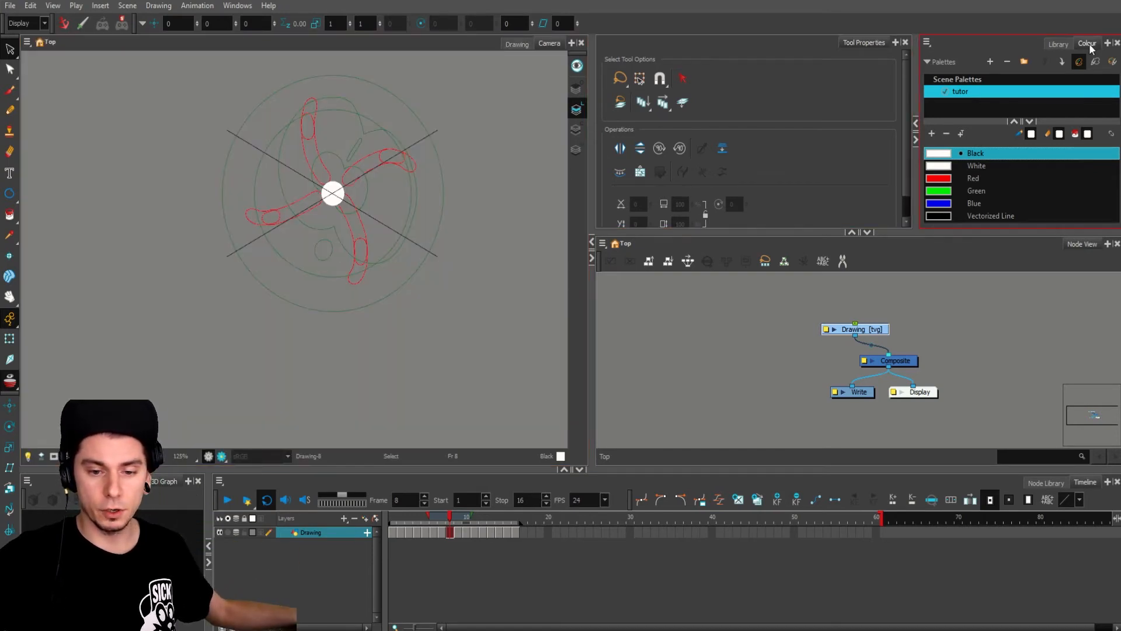
click(1058, 44)
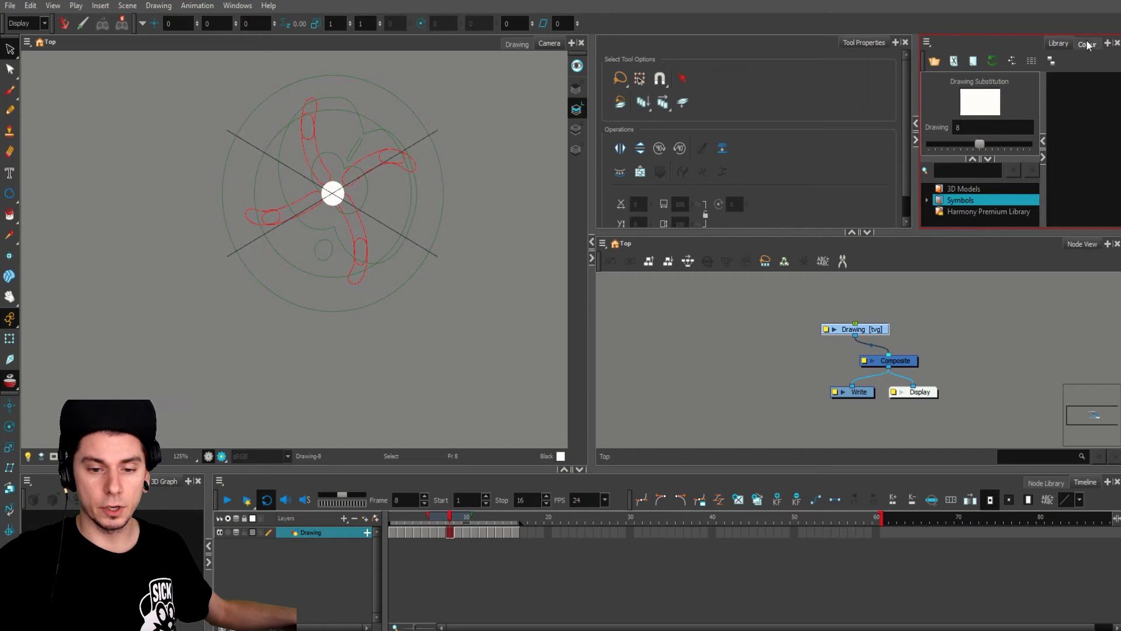
click(1086, 42)
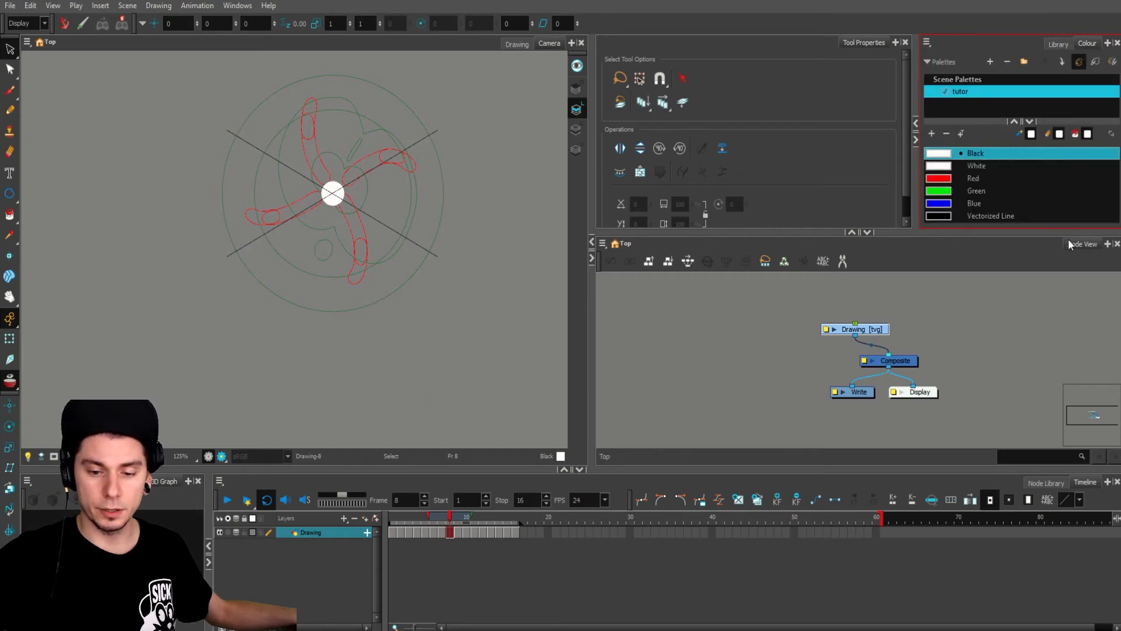
click(1085, 485)
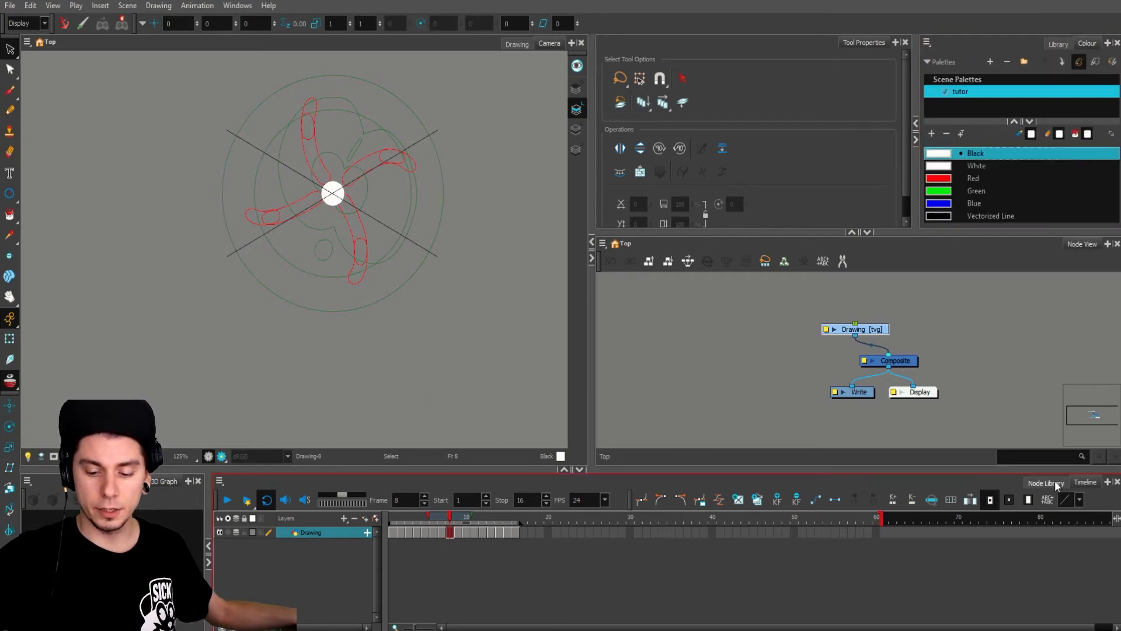
click(1046, 482)
click(1081, 482)
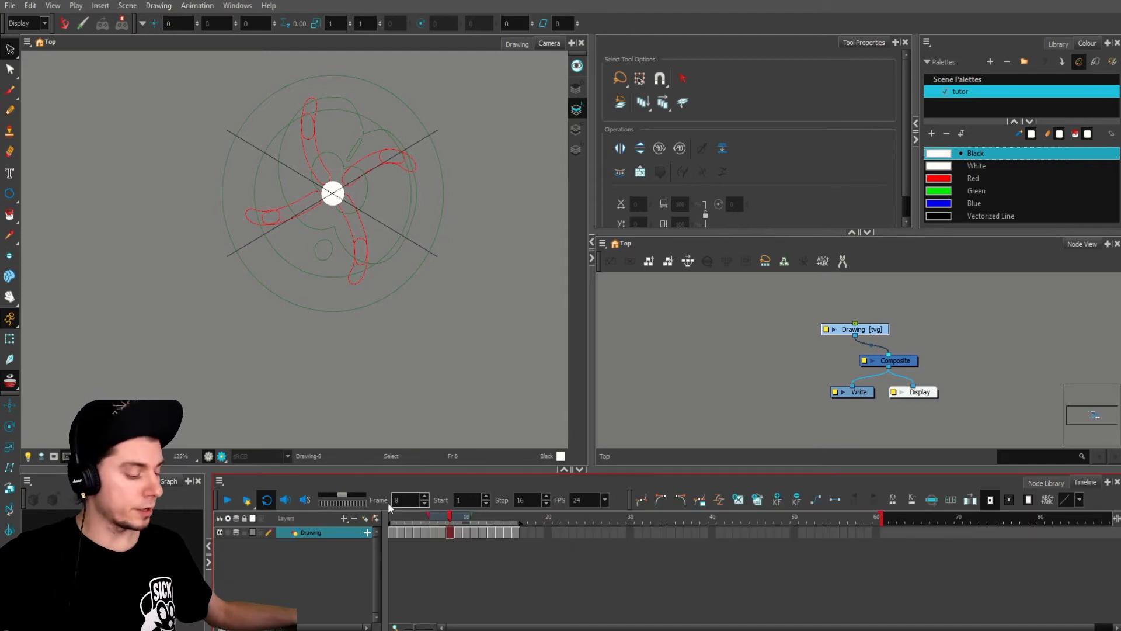
- Try widening the 3D Graph panel beside the Timeline, and narrow it back to its former width
drag(210, 508, 289, 509)
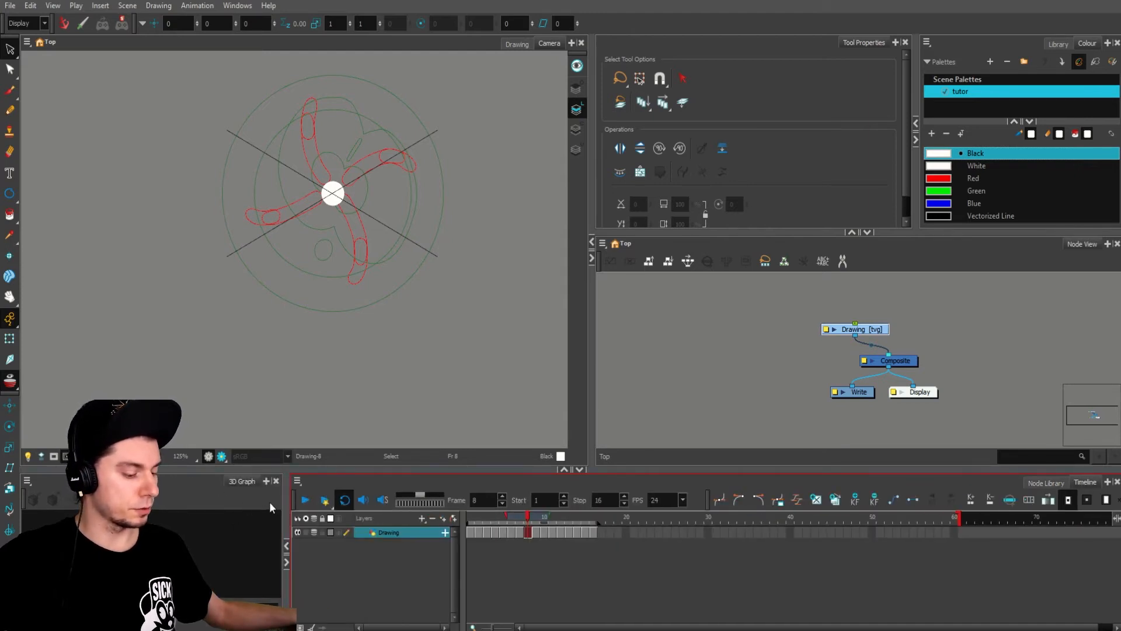
drag(287, 502, 205, 501)
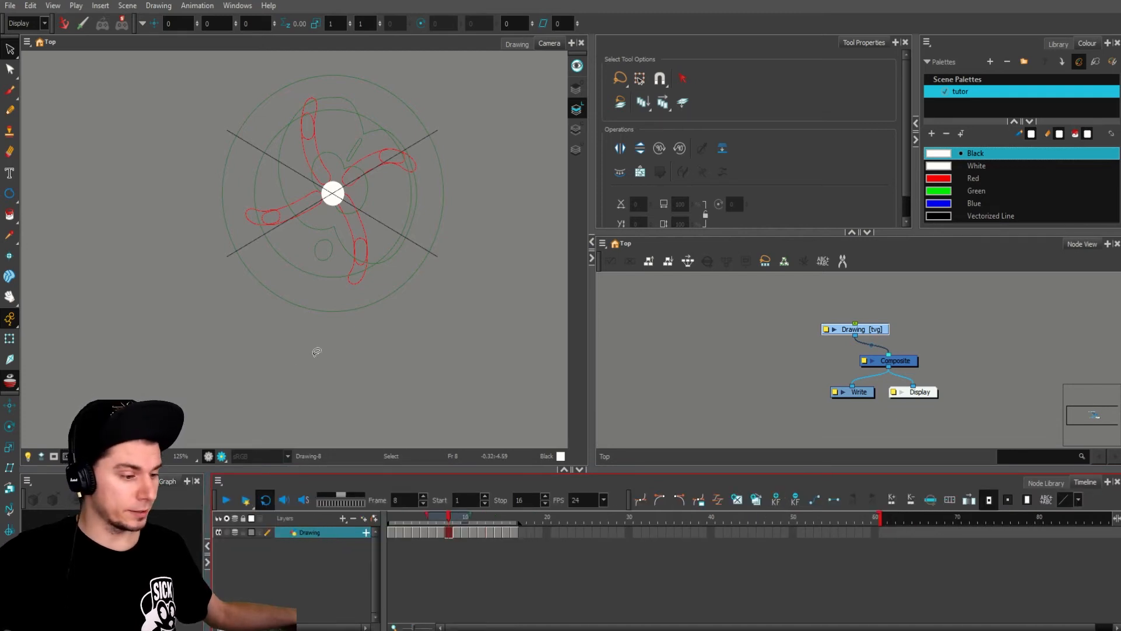
click(336, 262)
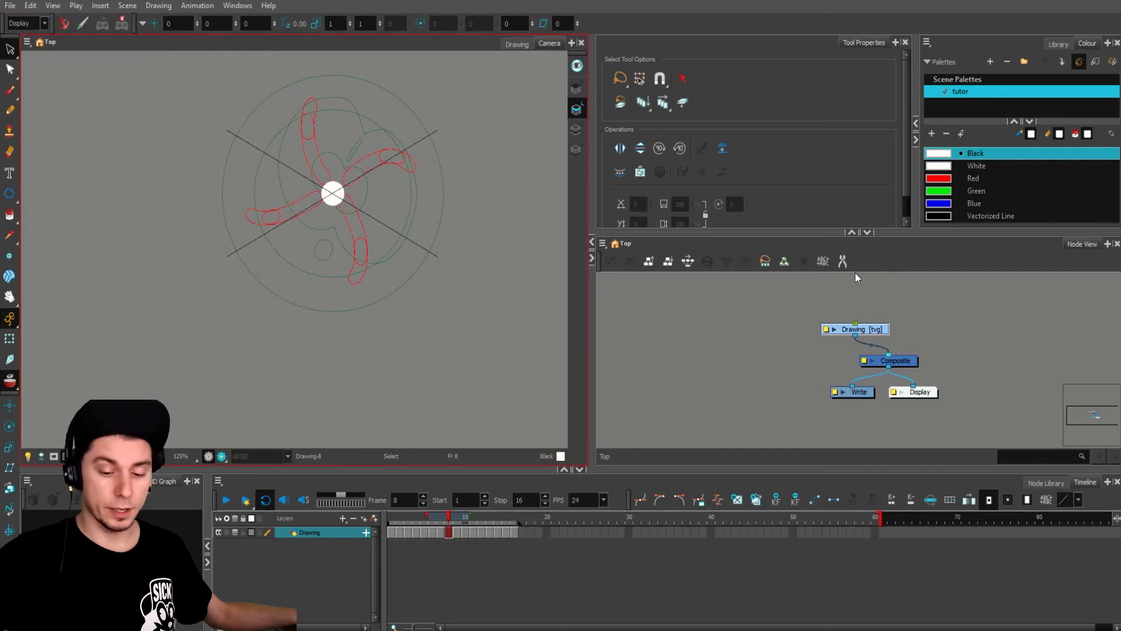
- Select the Display node, examine the display node choices for exporting a video with Display as the source, and cancel the export
mouse_move(932, 389)
mouse_down()
mouse_move(974, 380)
mouse_move(938, 369)
mouse_move(934, 390)
mouse_up()
click(10, 6)
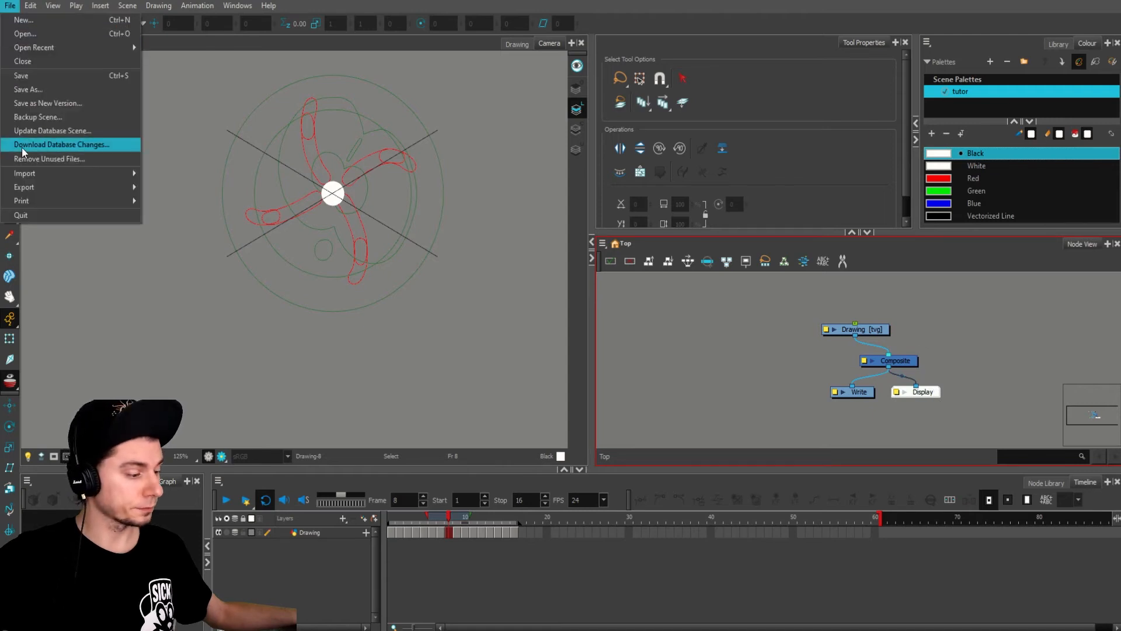
click(276, 215)
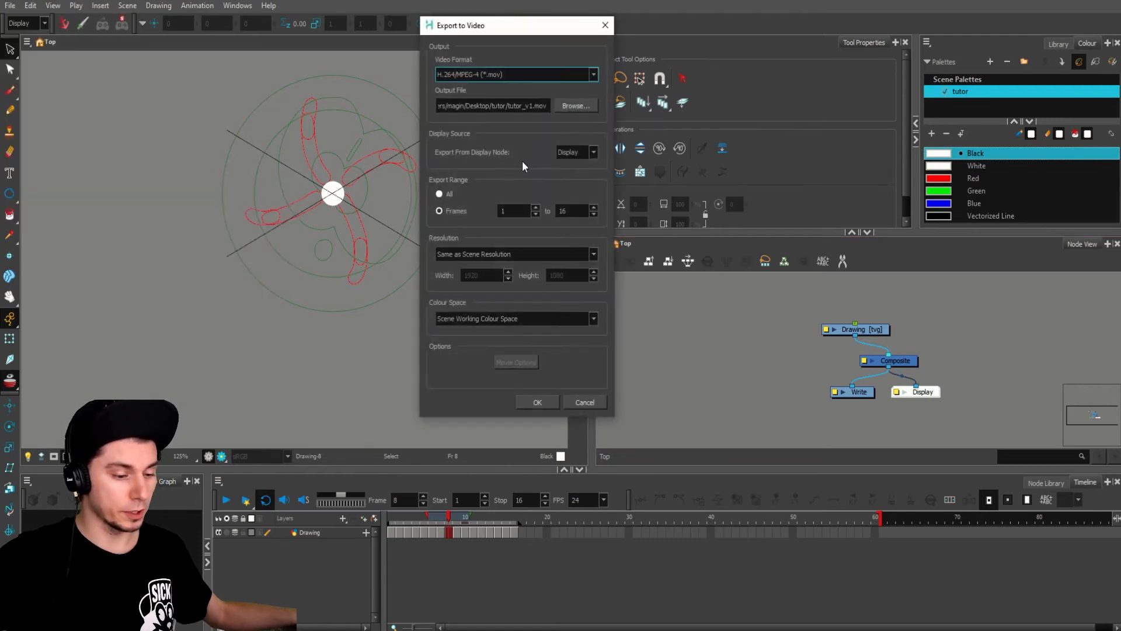
click(593, 153)
click(566, 177)
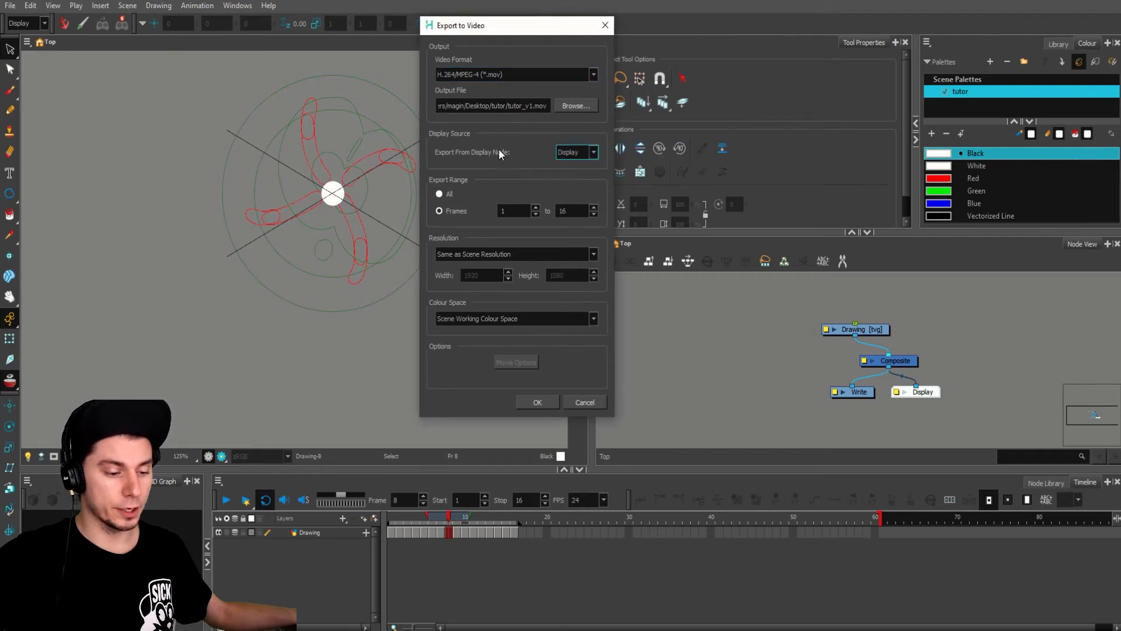
click(596, 153)
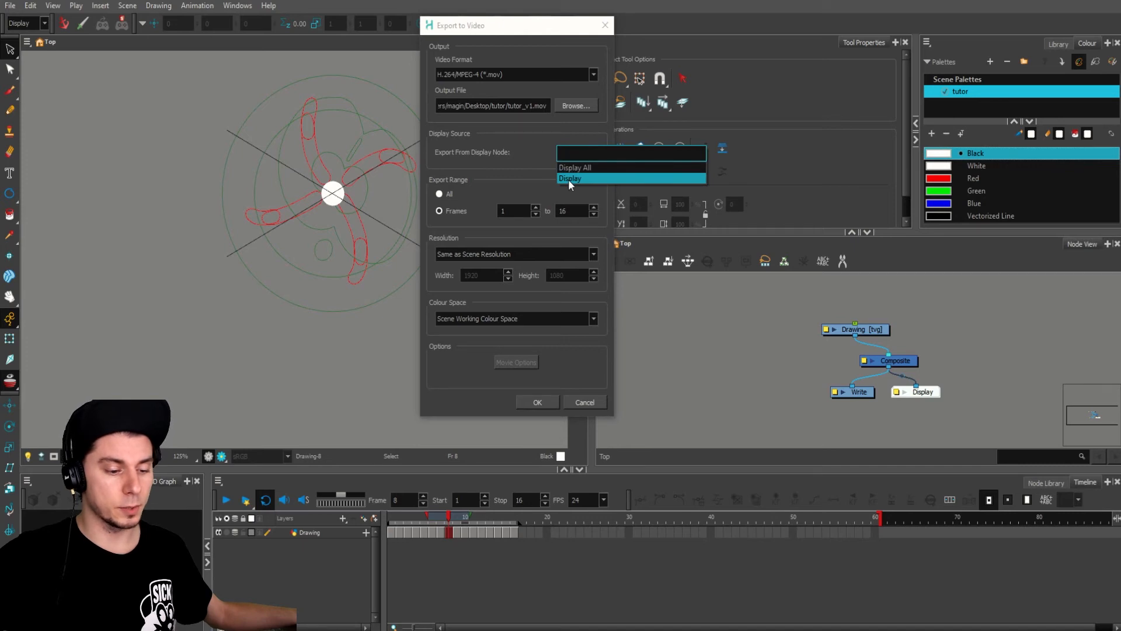
click(572, 176)
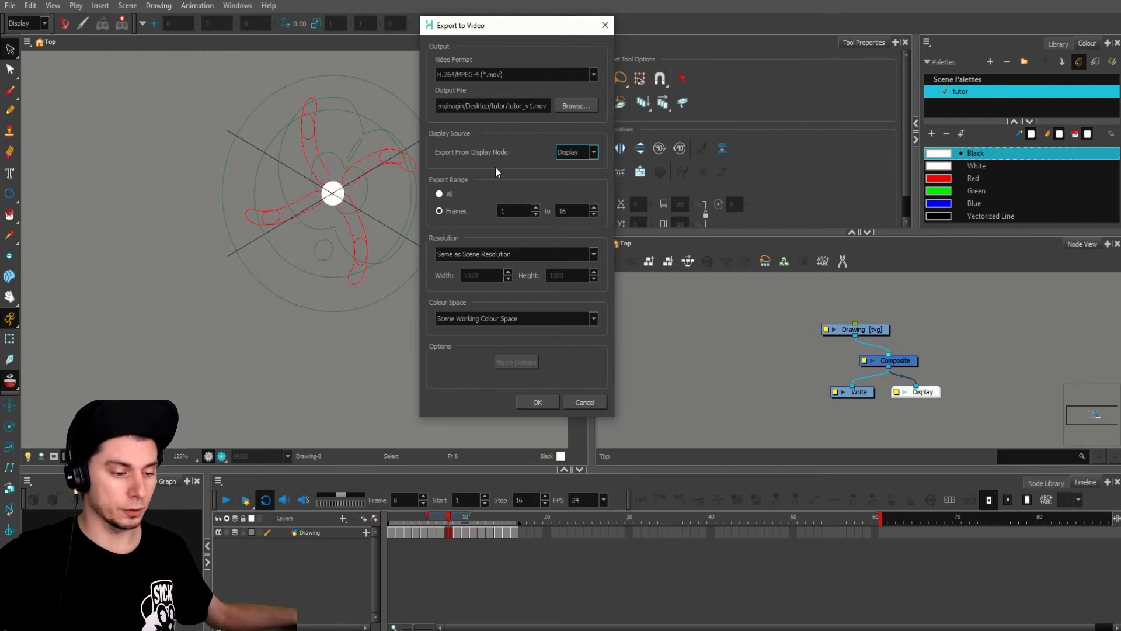
click(601, 402)
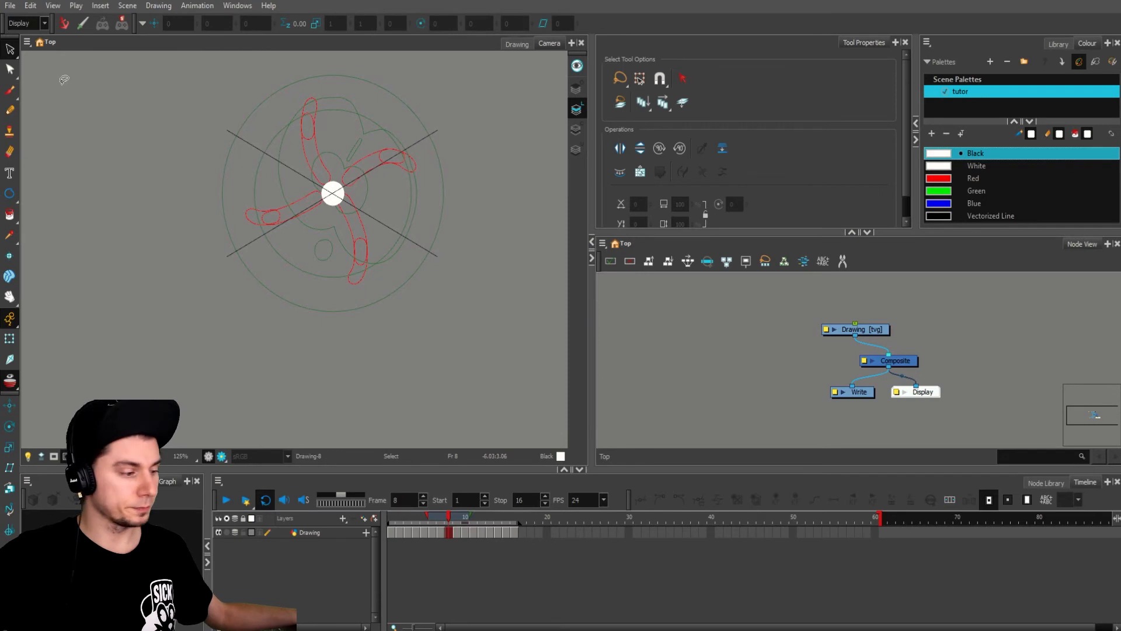
- Hide the Display toolbar from the workspace
right_click(593, 23)
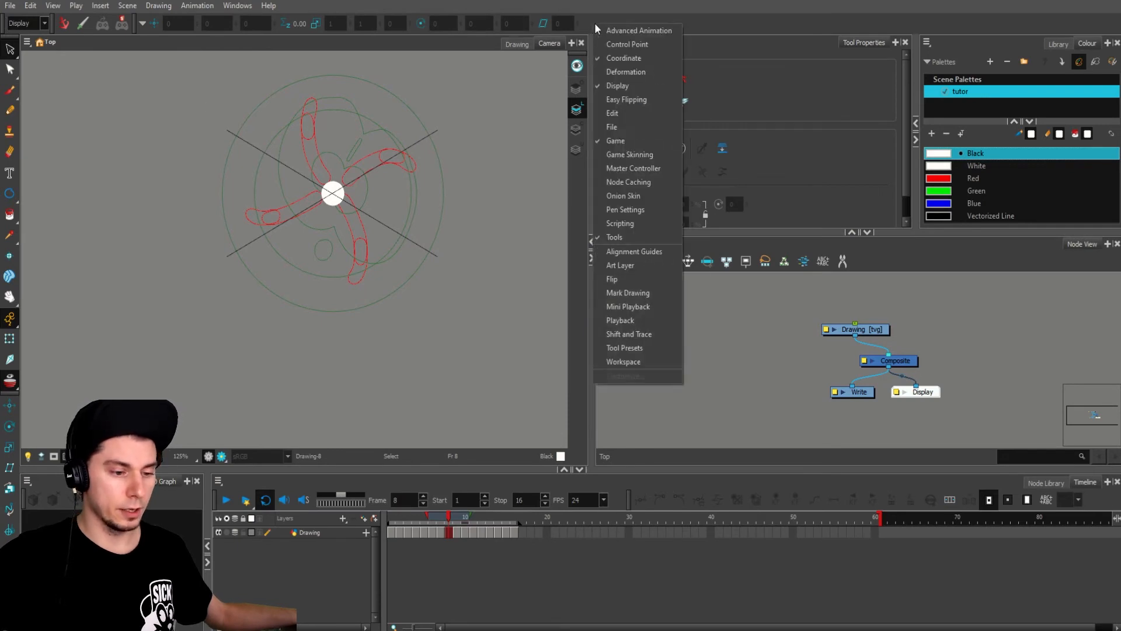
click(634, 59)
click(641, 86)
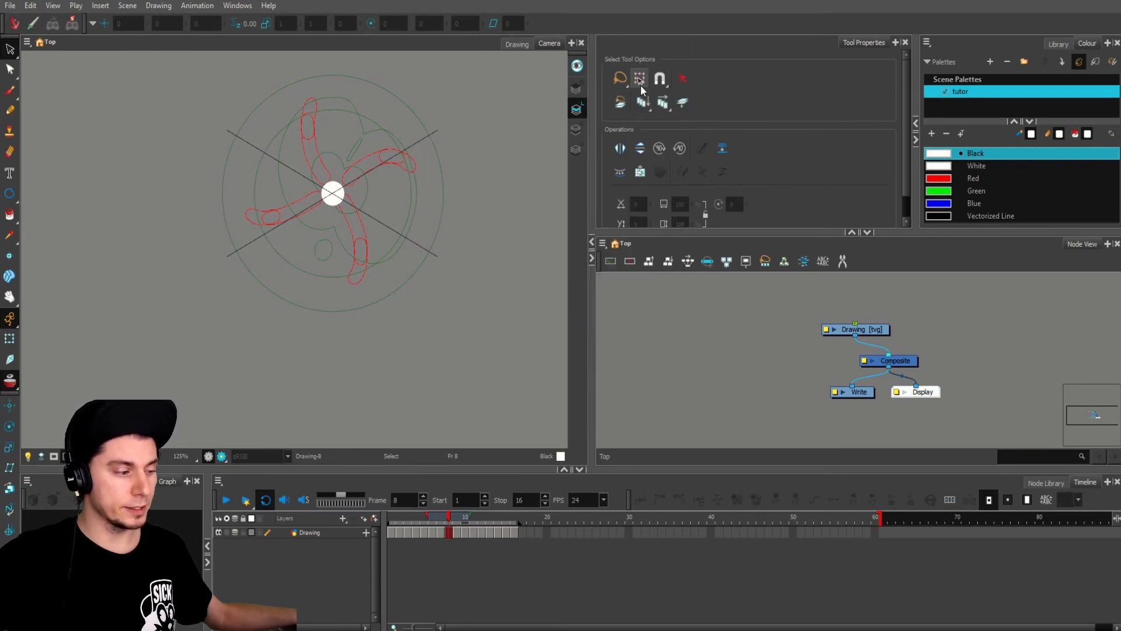
- Try adding the Edit and File toolbars to the workspace, and hide both again
right_click(604, 20)
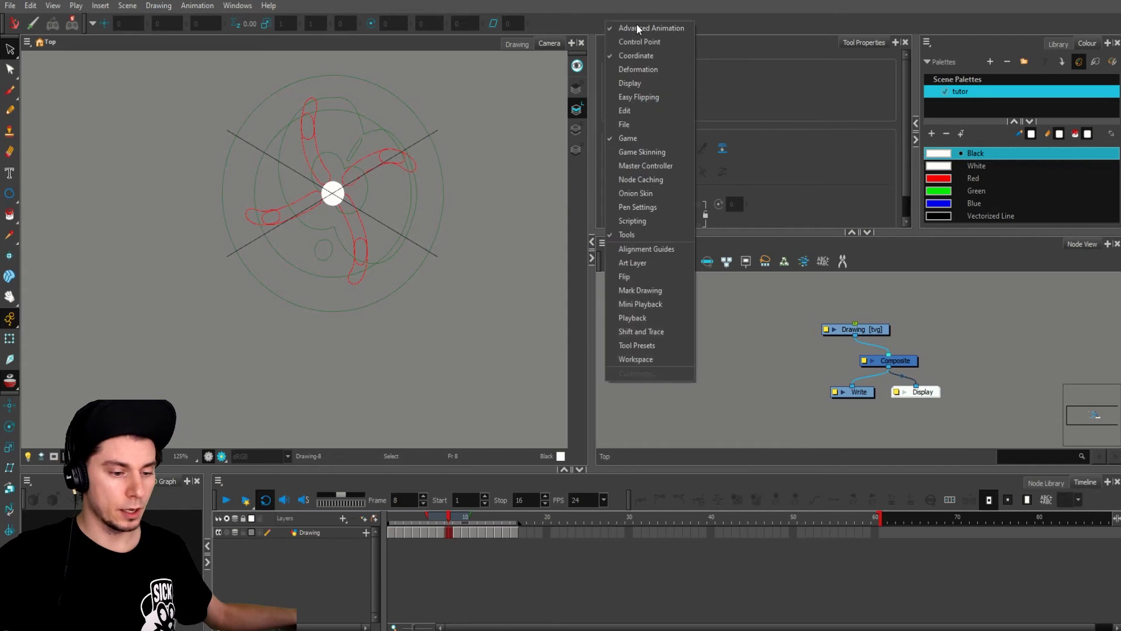
click(649, 110)
right_click(688, 17)
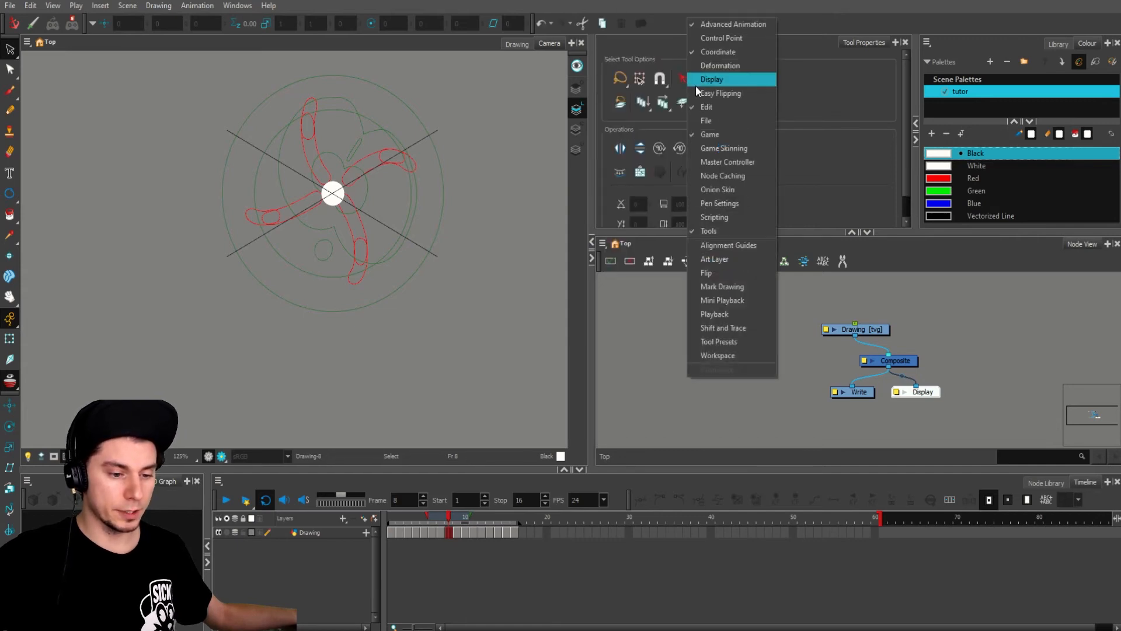
click(712, 119)
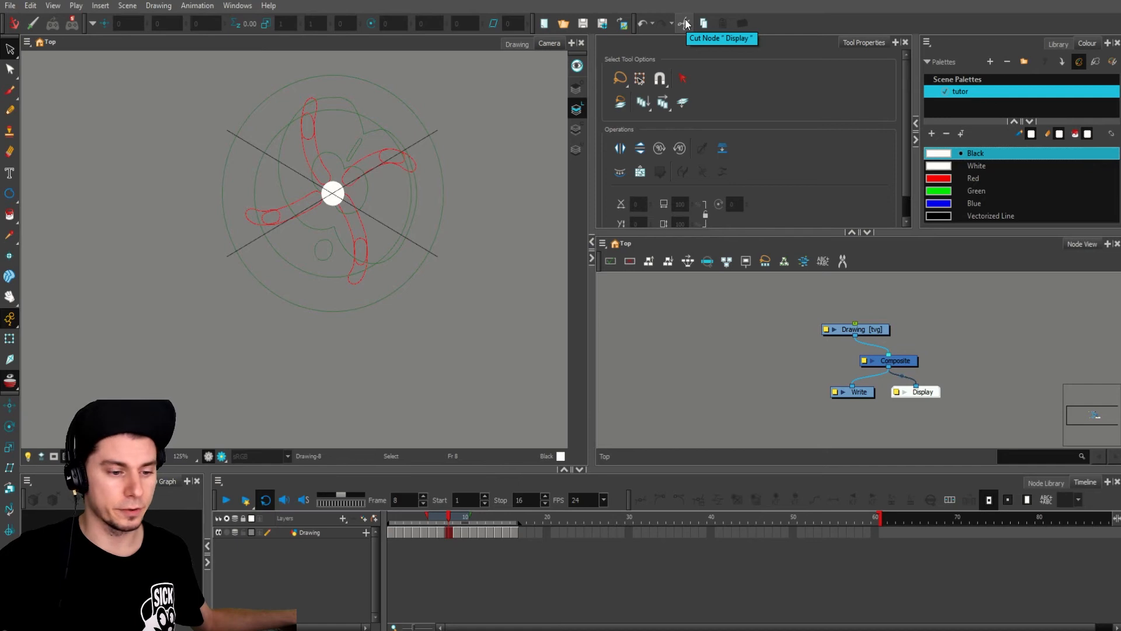
right_click(763, 21)
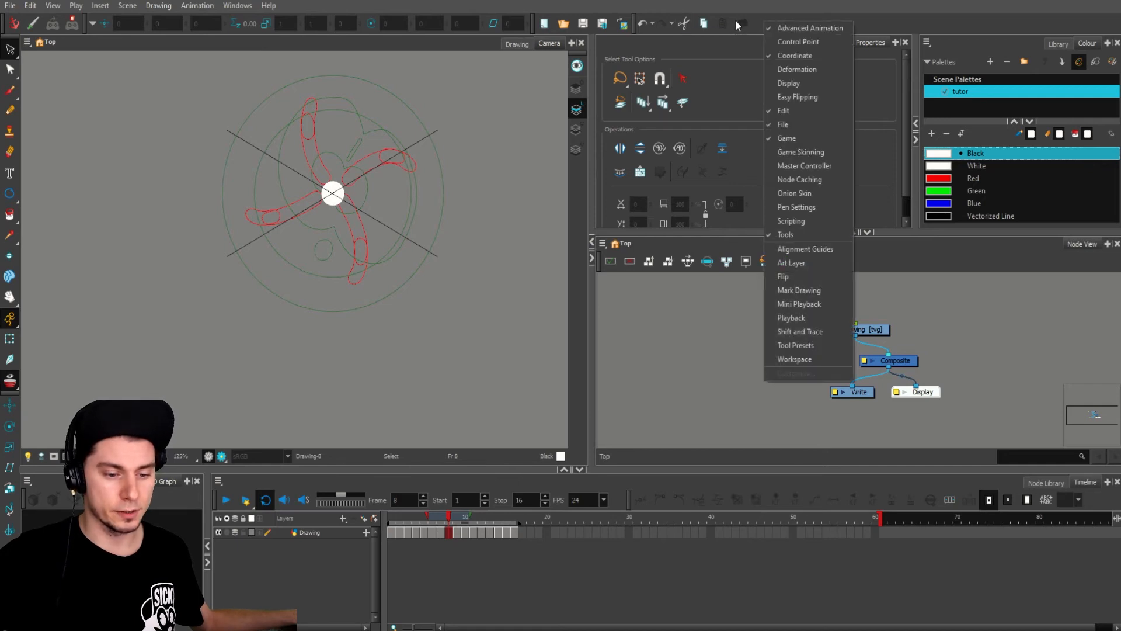
click(803, 112)
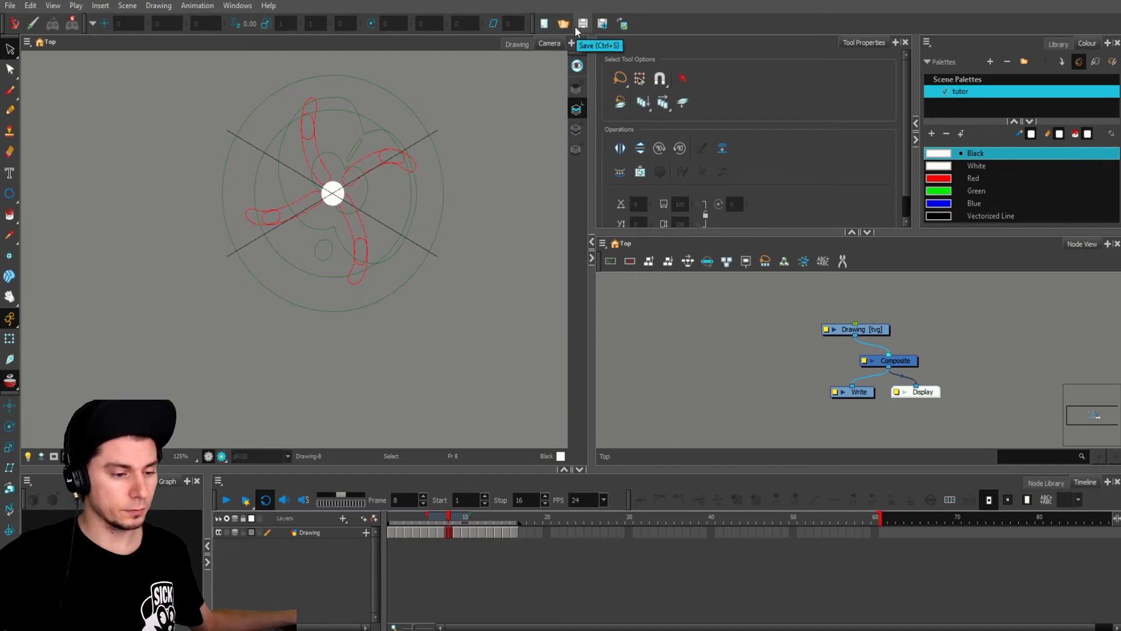
right_click(660, 26)
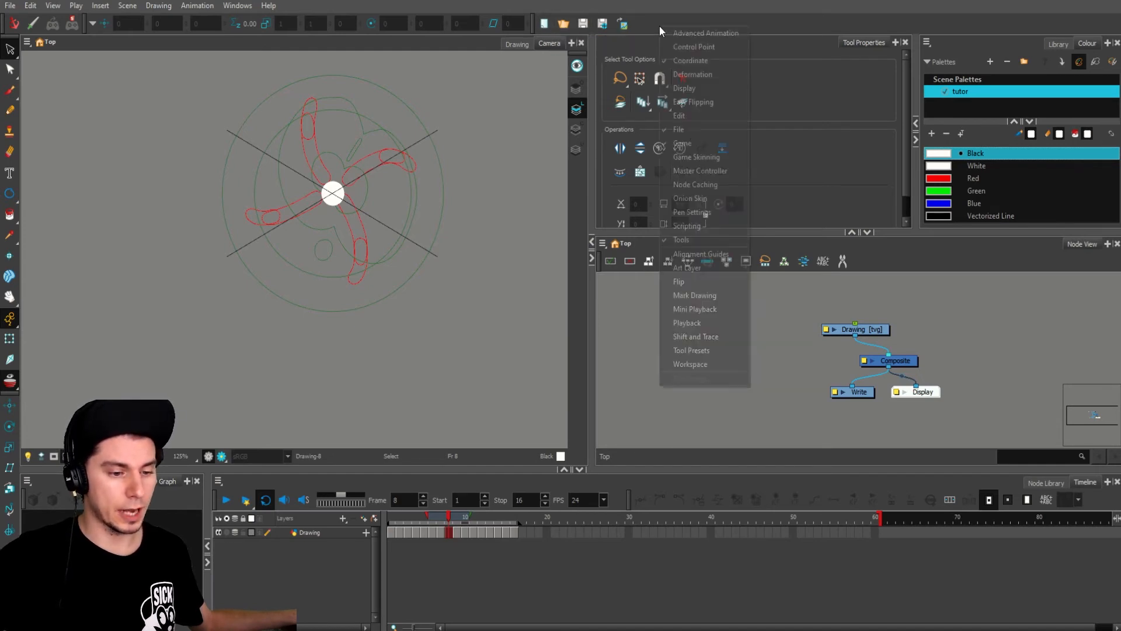
click(699, 130)
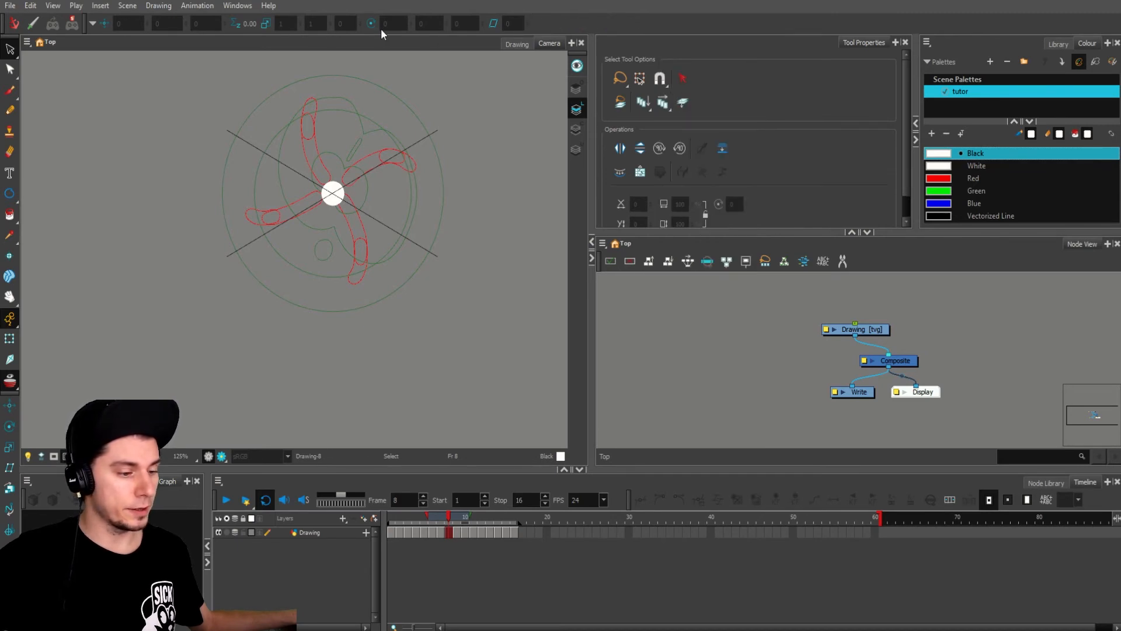
- Hide the Coordinate toolbar, and check the list of available toolbars without changing any other
right_click(552, 24)
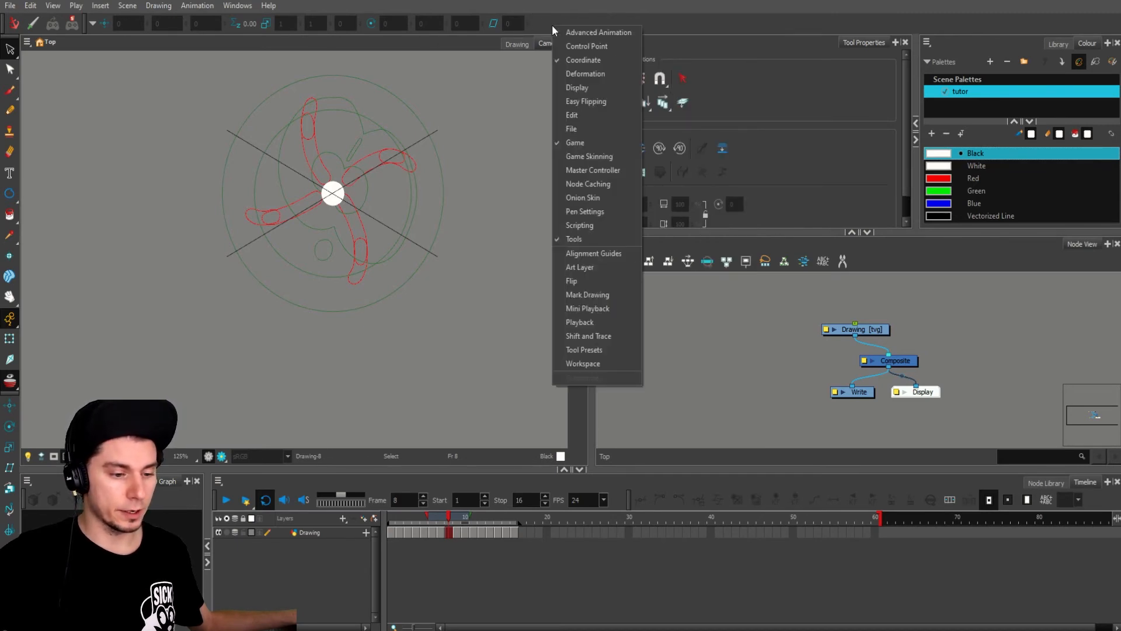
click(597, 61)
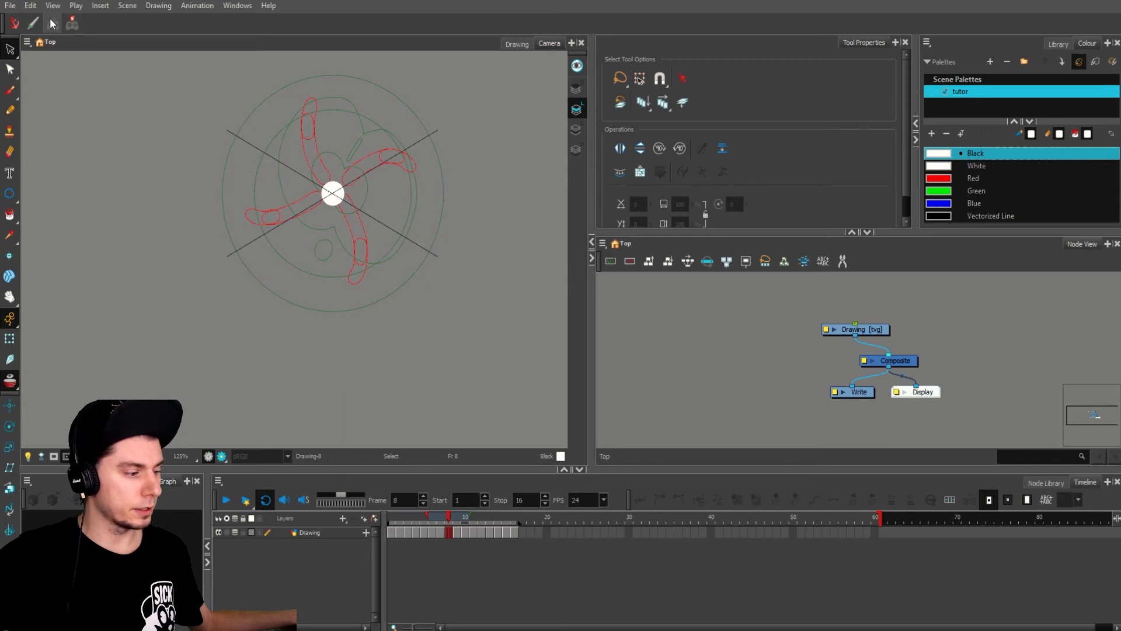
right_click(161, 19)
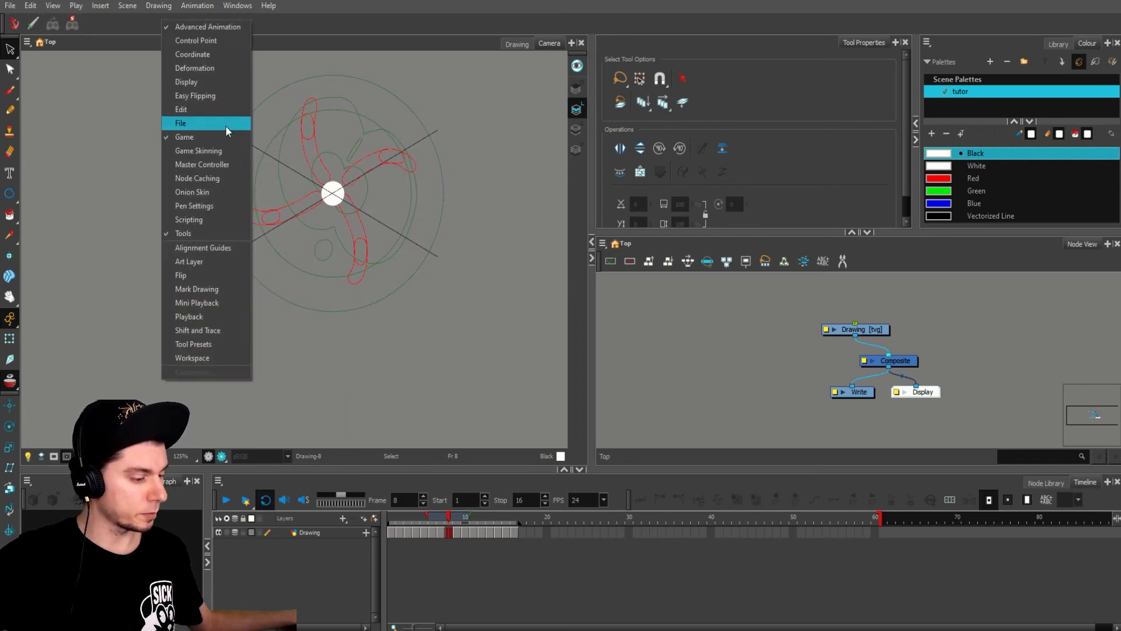
click(311, 26)
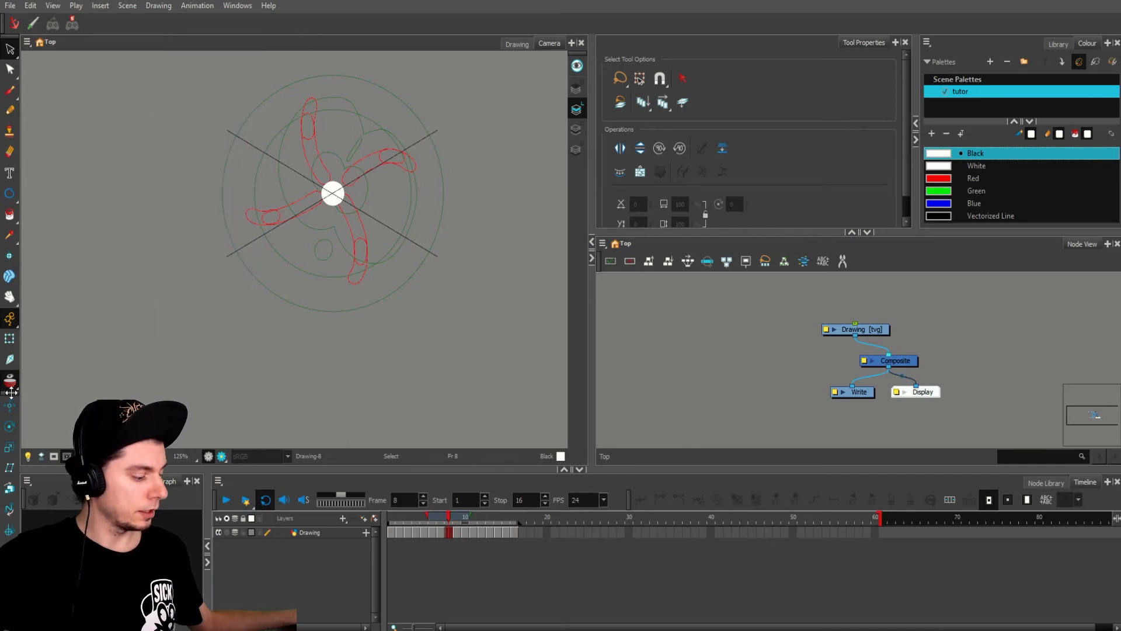
- Try the Advanced Animation toolbar beside the Game toolbar, and dock both vertically below the Tools toolbar
drag(9, 396, 226, 19)
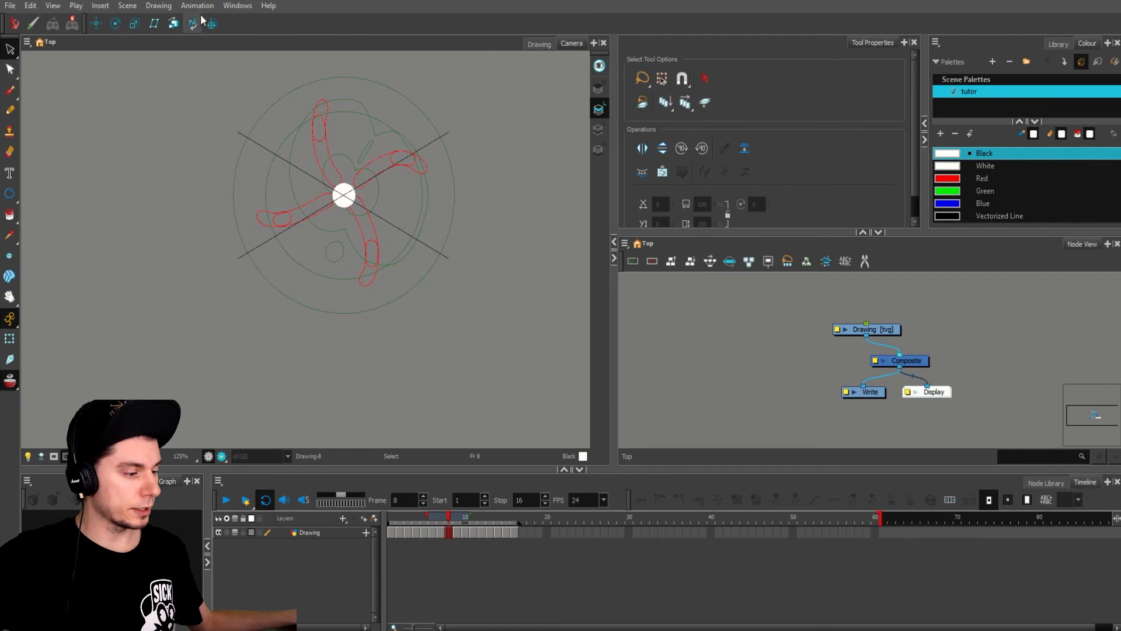
right_click(248, 24)
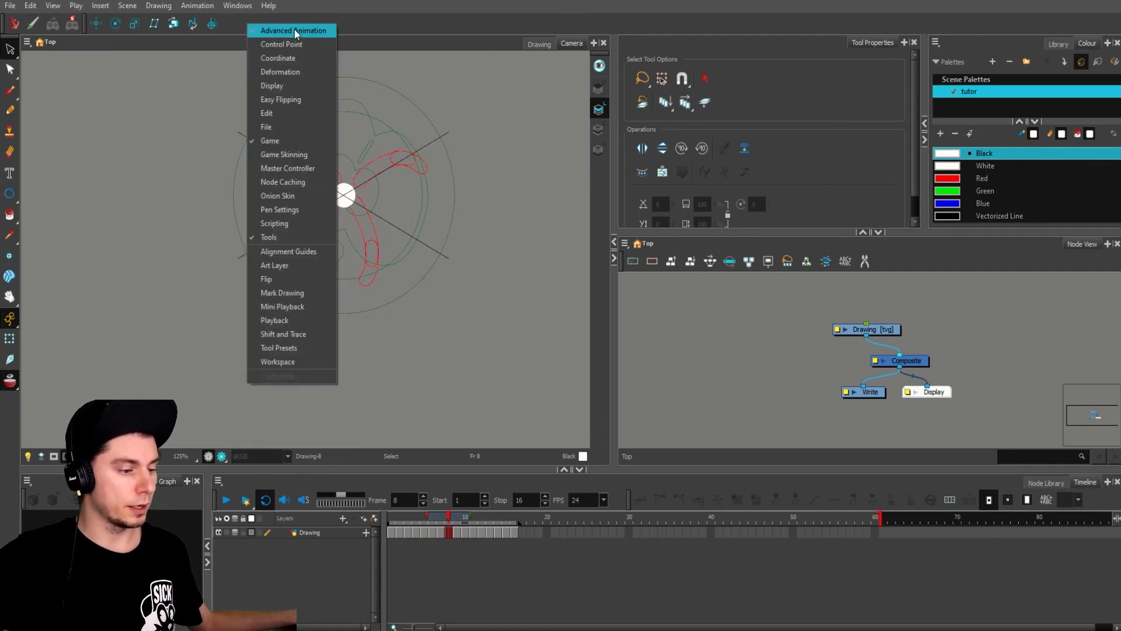
click(345, 22)
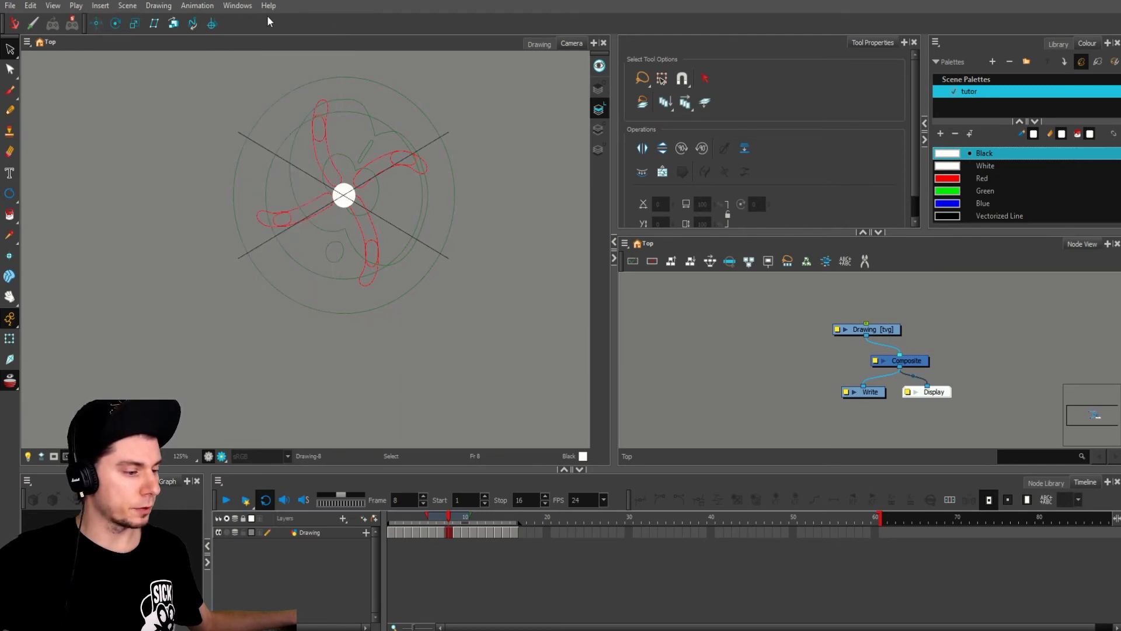
drag(91, 24, 9, 432)
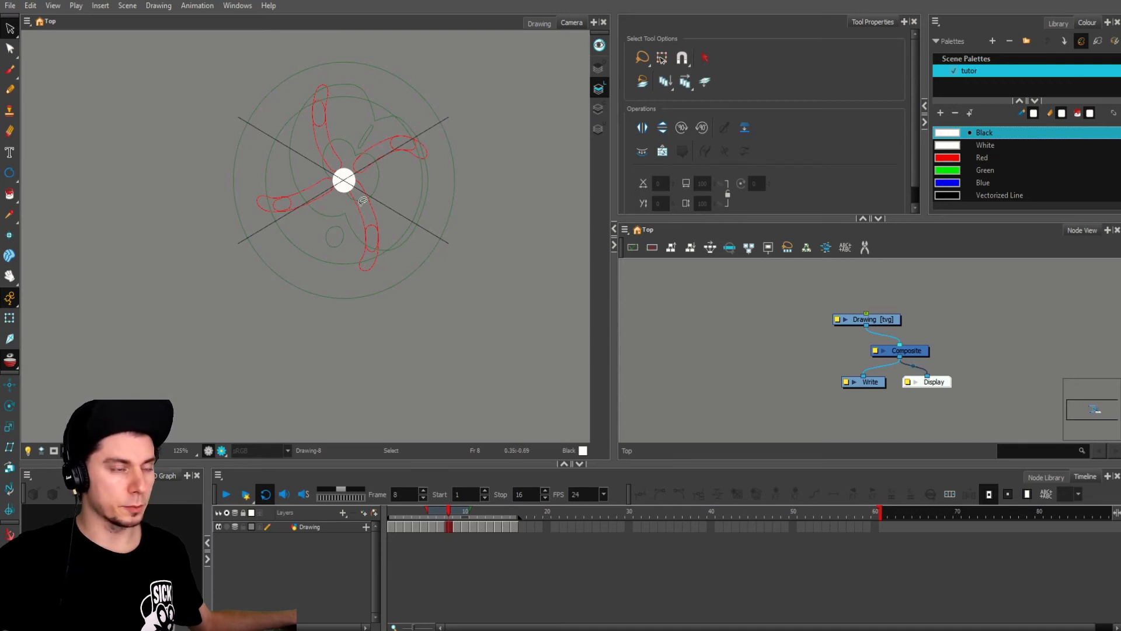
click(368, 23)
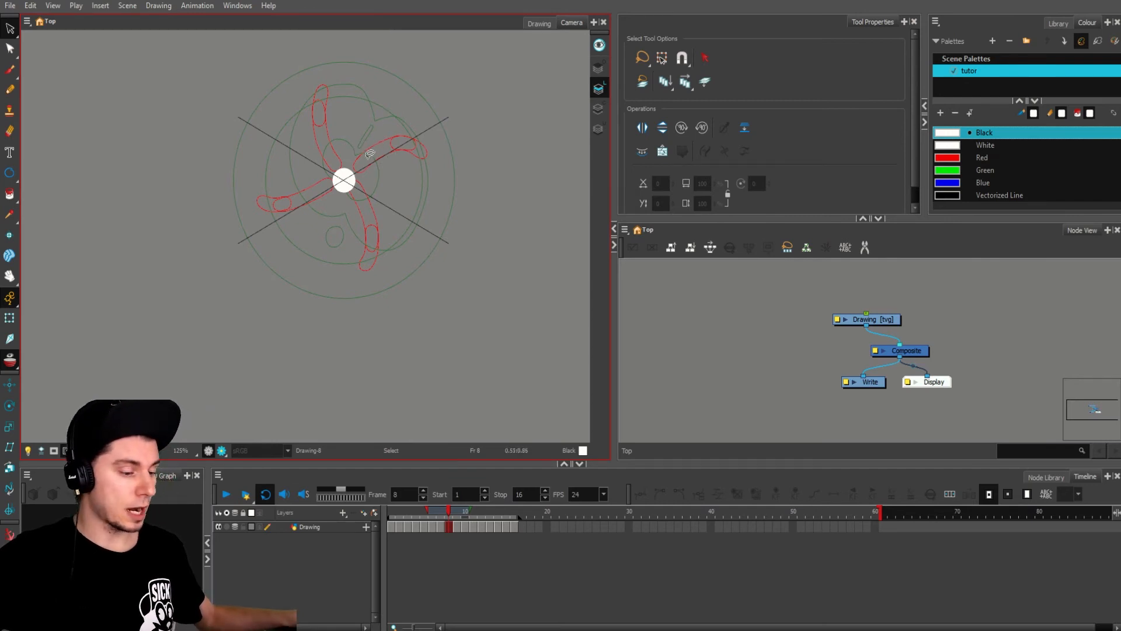
- Try full-screen mode with the Camera view maximized, and restore the normal workspace layout
key(ctrl+f)
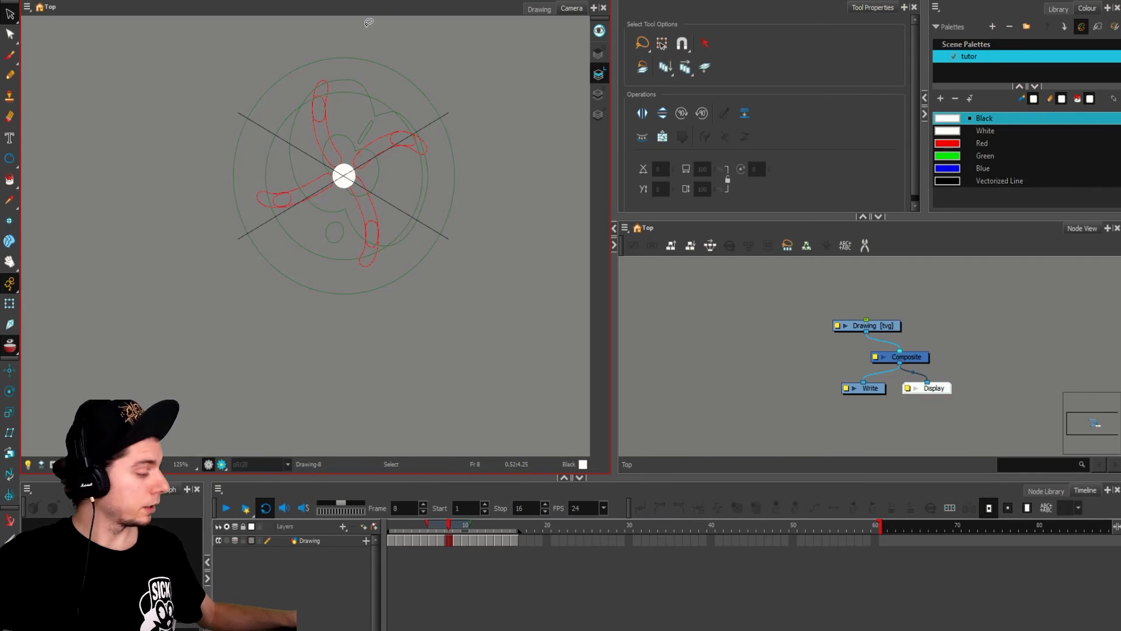
key(grave)
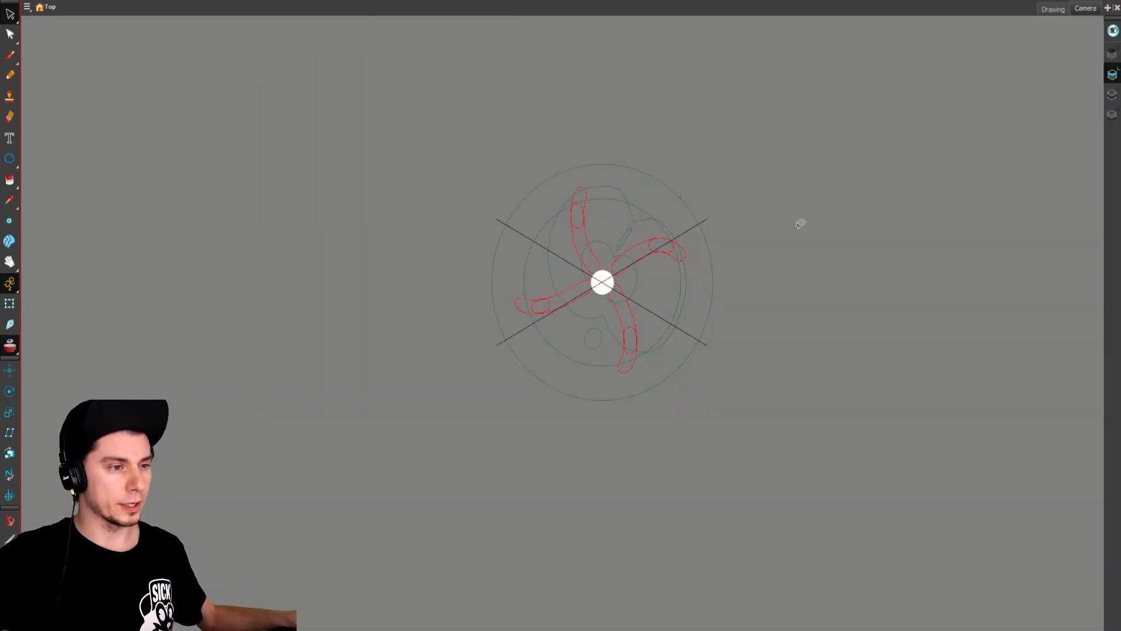
key(grave)
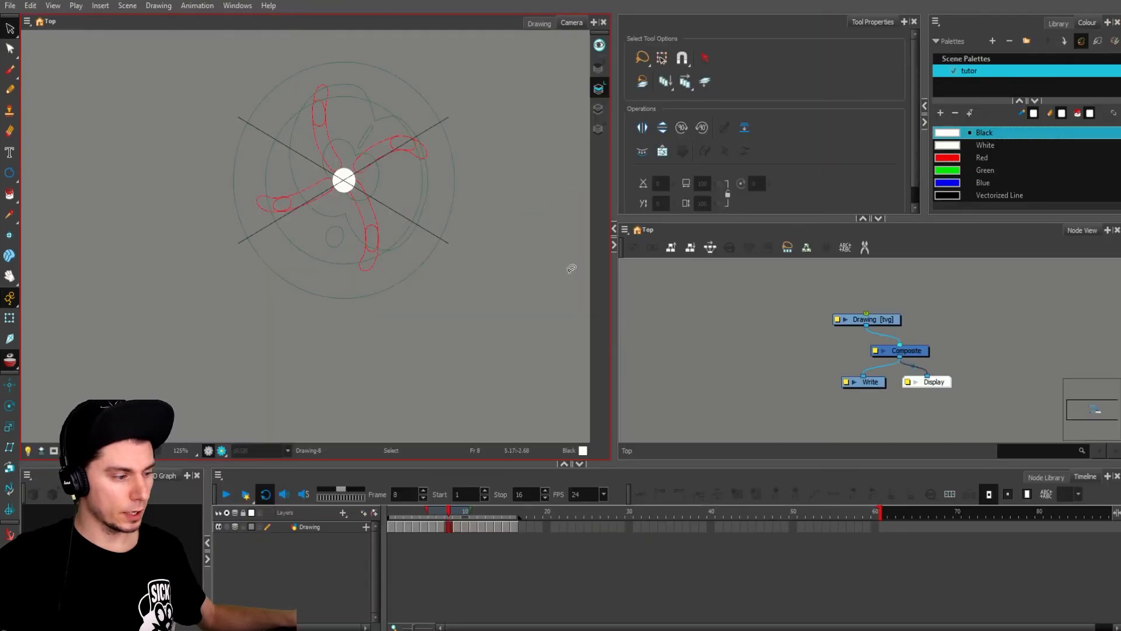
- Show the Pen Settings toolbar and set the Average stabilization amount to 100
right_click(468, 6)
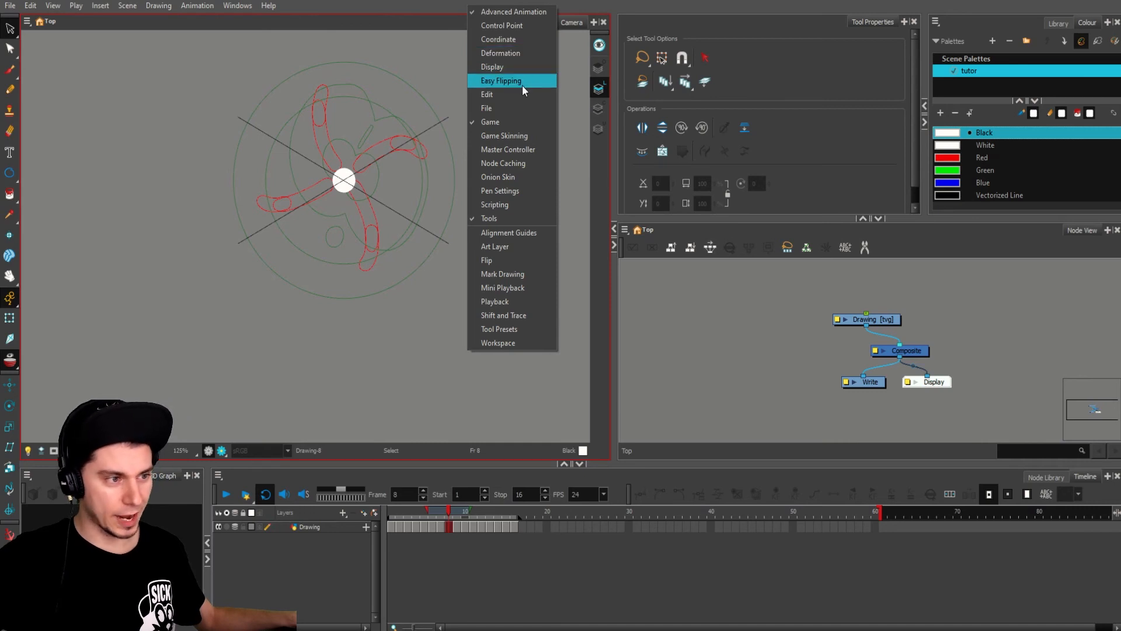
click(525, 188)
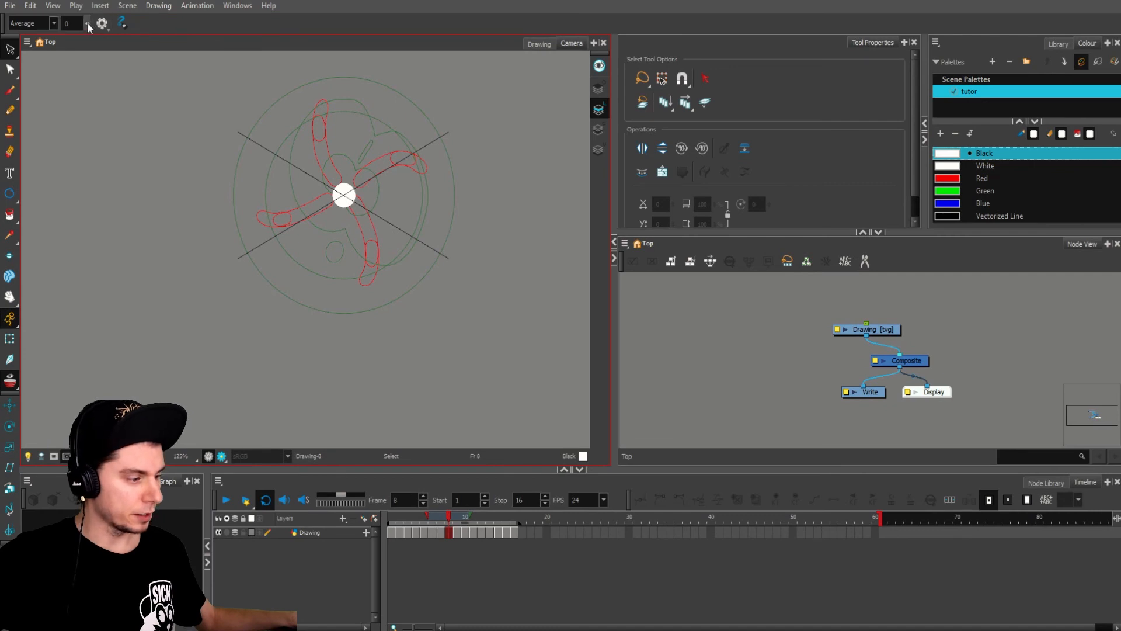
drag(89, 27, 138, 23)
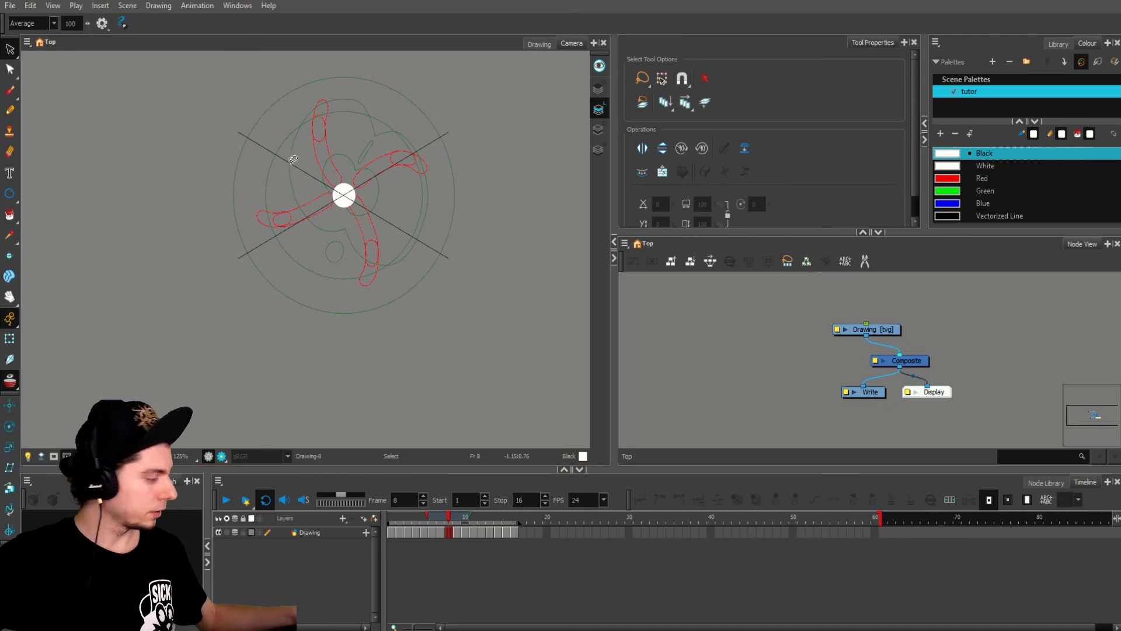
- Paint a long curvy test stroke with the Brush tool in the Camera view, and delete it
key(alt+b)
mouse_move(477, 119)
mouse_down()
mouse_move(534, 196)
mouse_move(496, 227)
mouse_move(474, 267)
mouse_move(540, 325)
mouse_move(461, 371)
mouse_move(470, 295)
mouse_move(356, 388)
mouse_move(350, 292)
mouse_move(272, 310)
mouse_move(368, 365)
mouse_move(450, 221)
mouse_up()
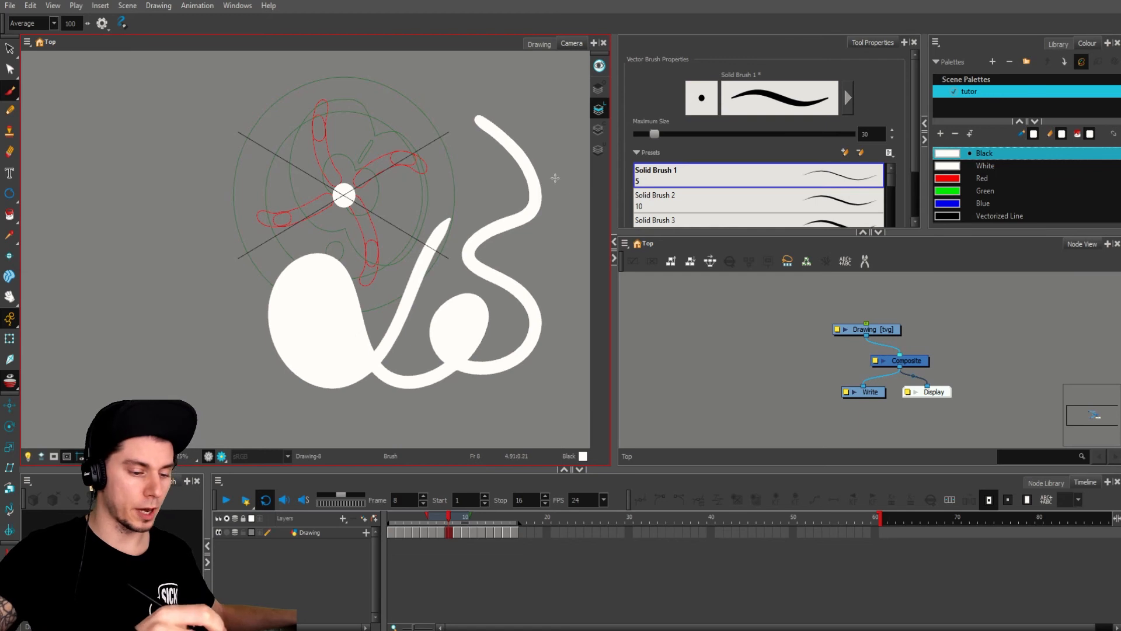
key(alt+s)
key(ctrl+a)
key(Delete)
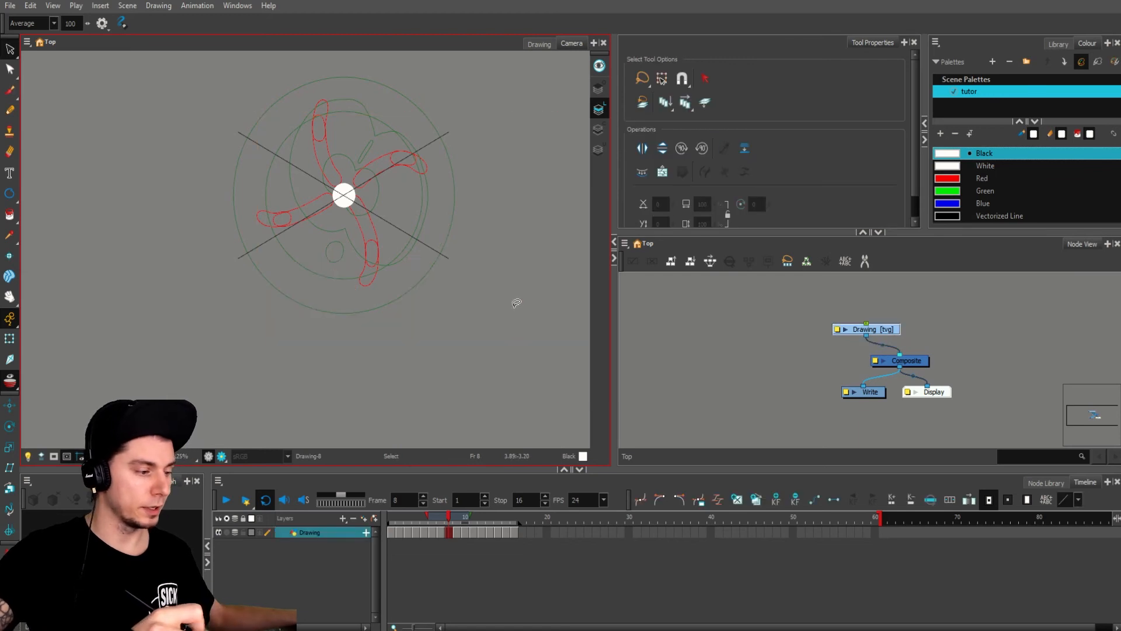
- Hide the Pen Settings toolbar from the workspace
right_click(431, 24)
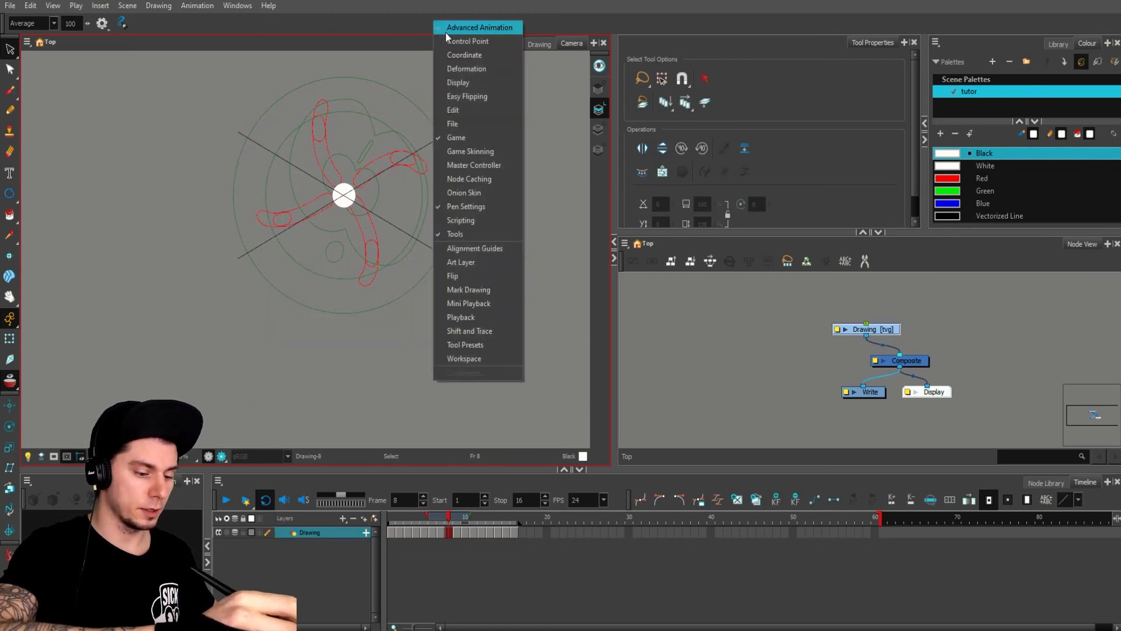
click(496, 207)
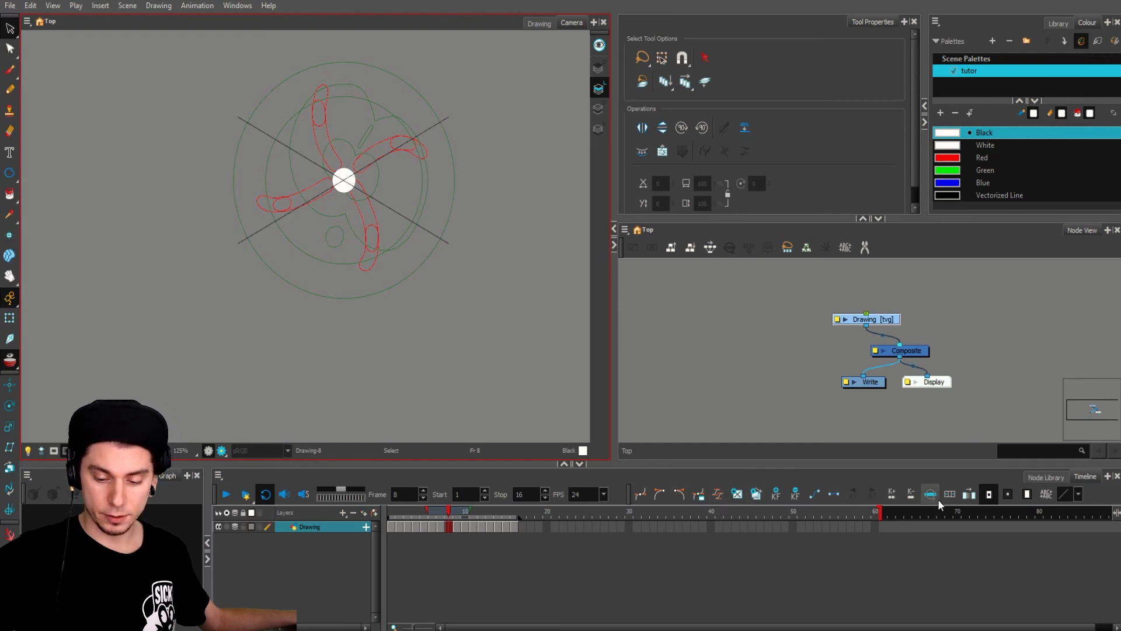
- Customize the Timeline View toolbar by removing all tools from Quick Ease through Remove Key Exposure
right_click(769, 476)
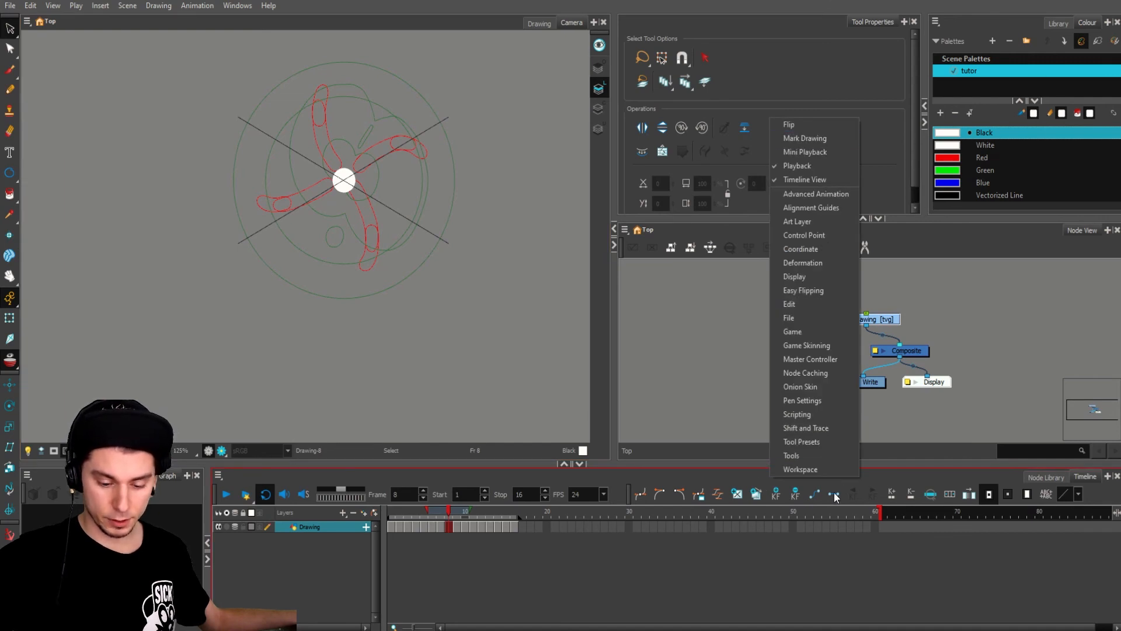
right_click(782, 495)
click(820, 486)
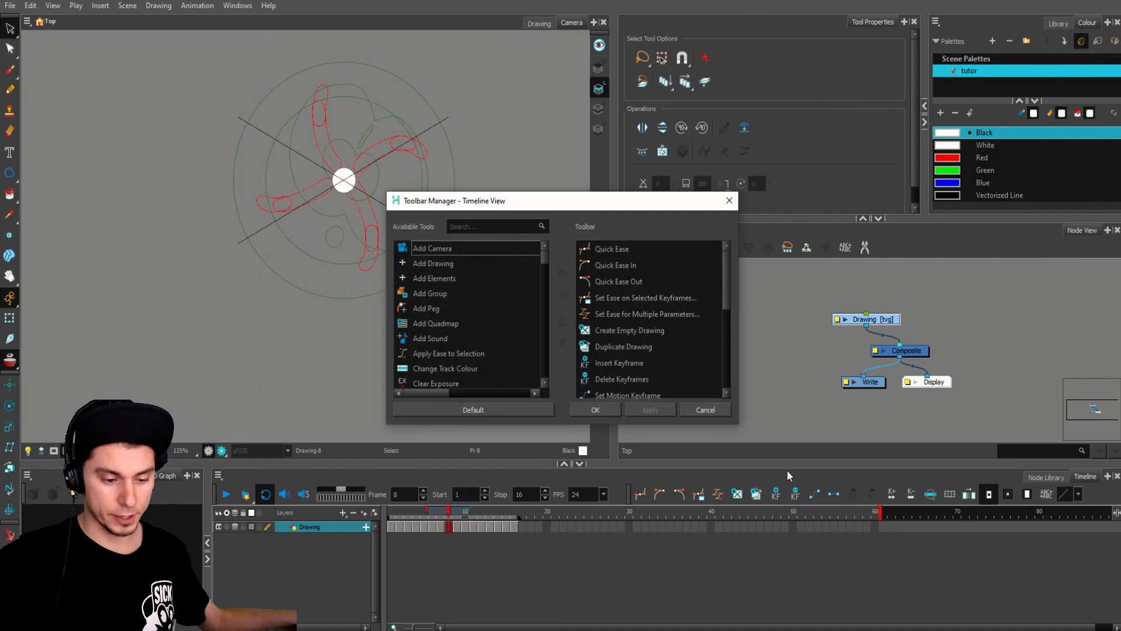
click(647, 248)
scroll(654, 297, down, 3)
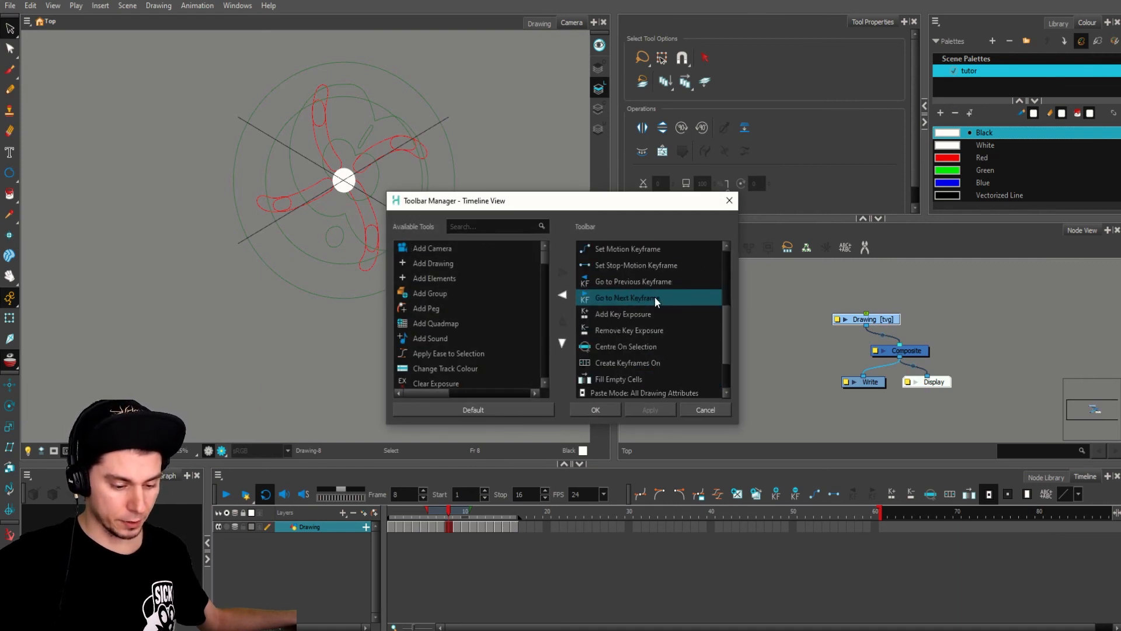
shift+click(639, 329)
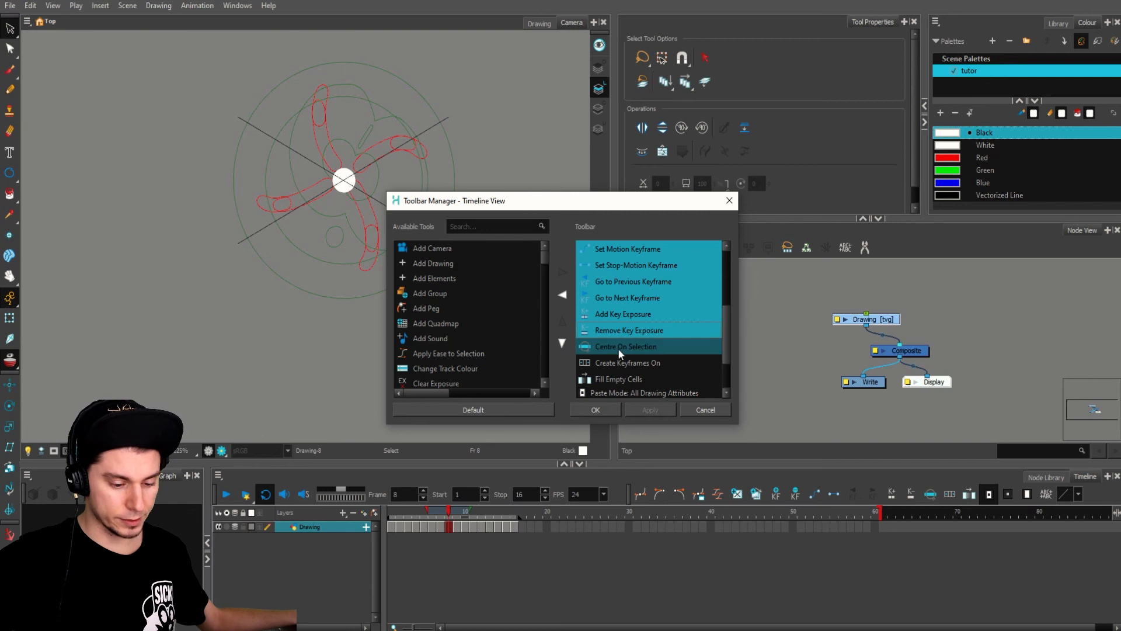
click(563, 296)
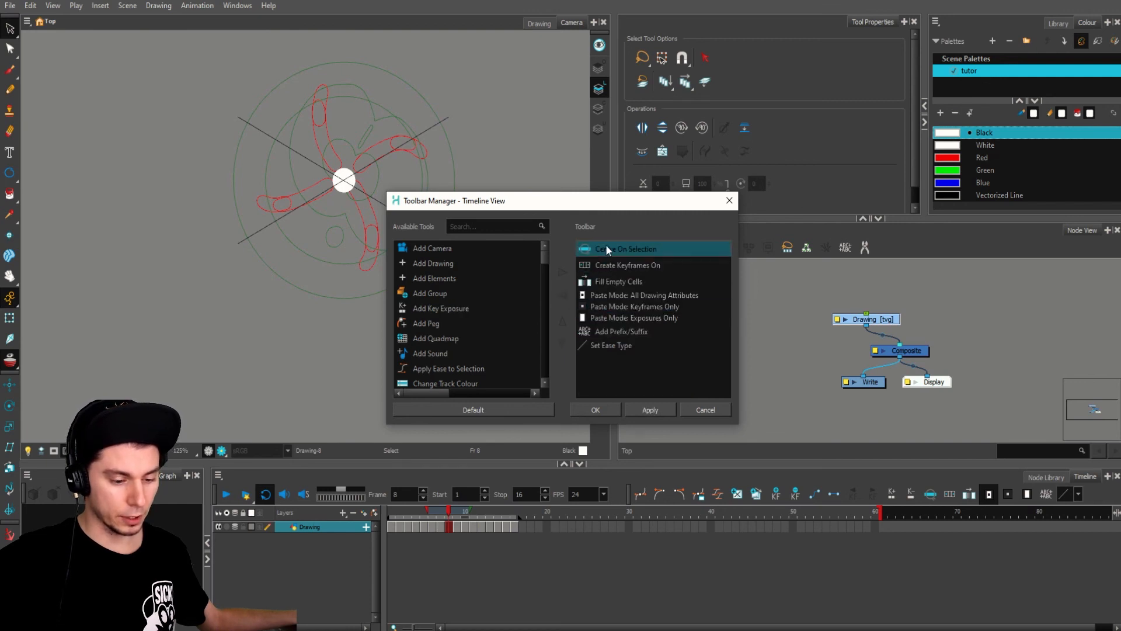
- Remove Set Ease Type from the Timeline View toolbar as well, and apply the customized tool list
click(602, 267)
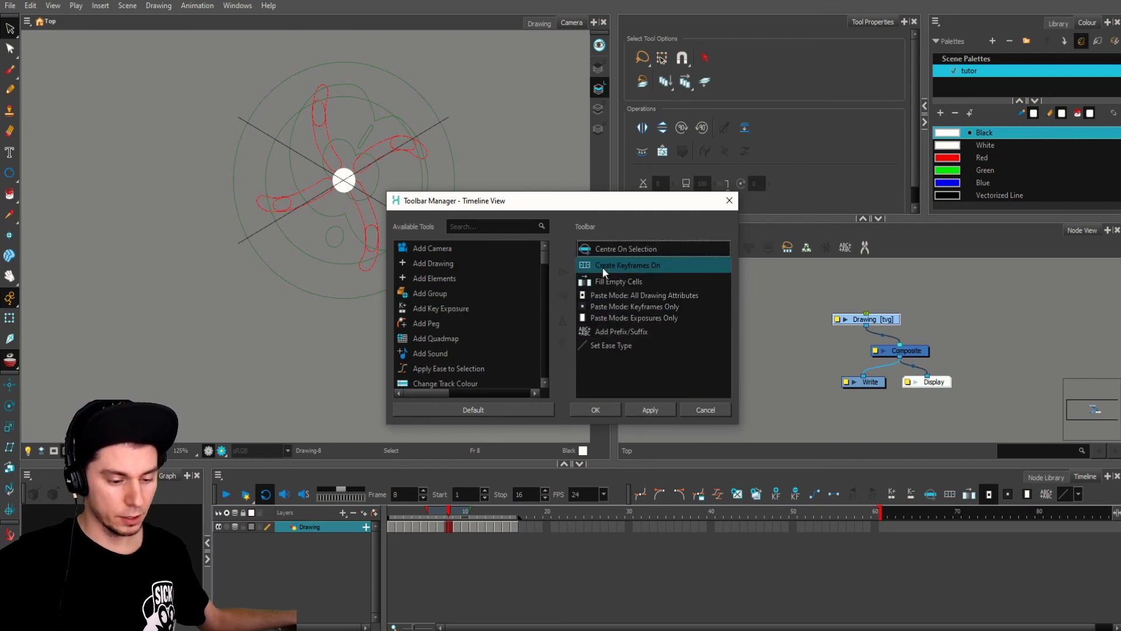
click(604, 268)
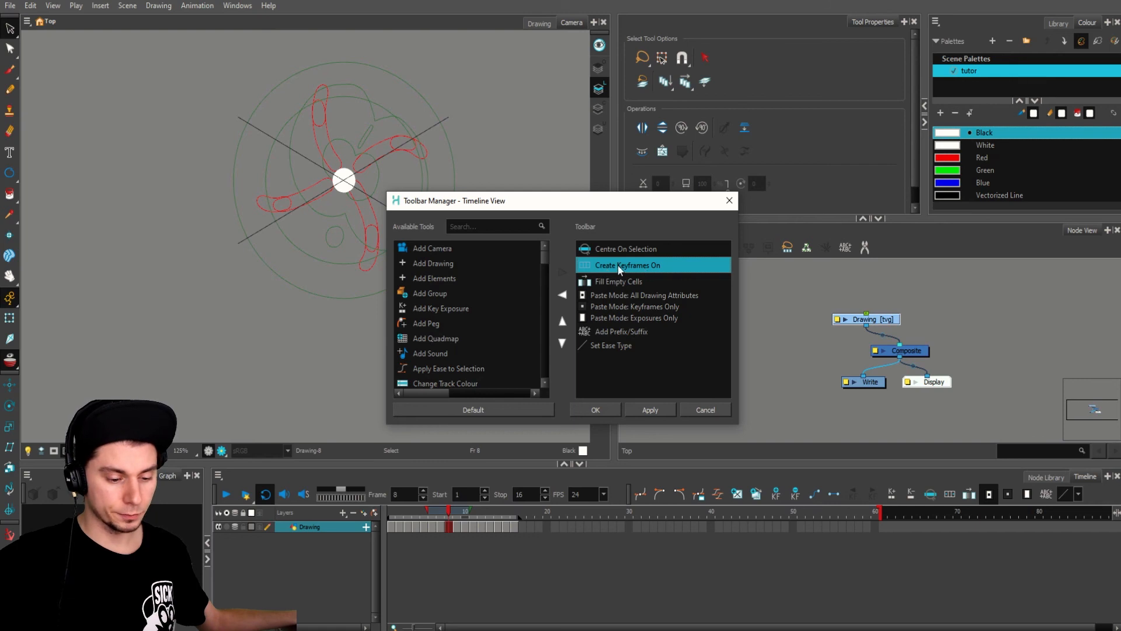
click(613, 333)
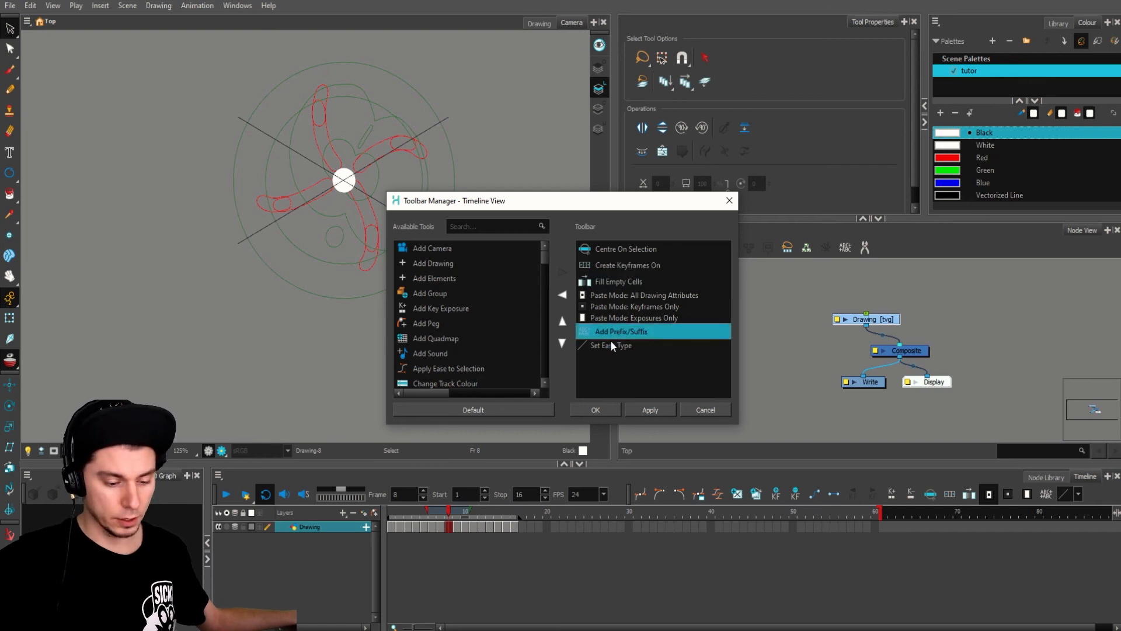
shift+click(608, 345)
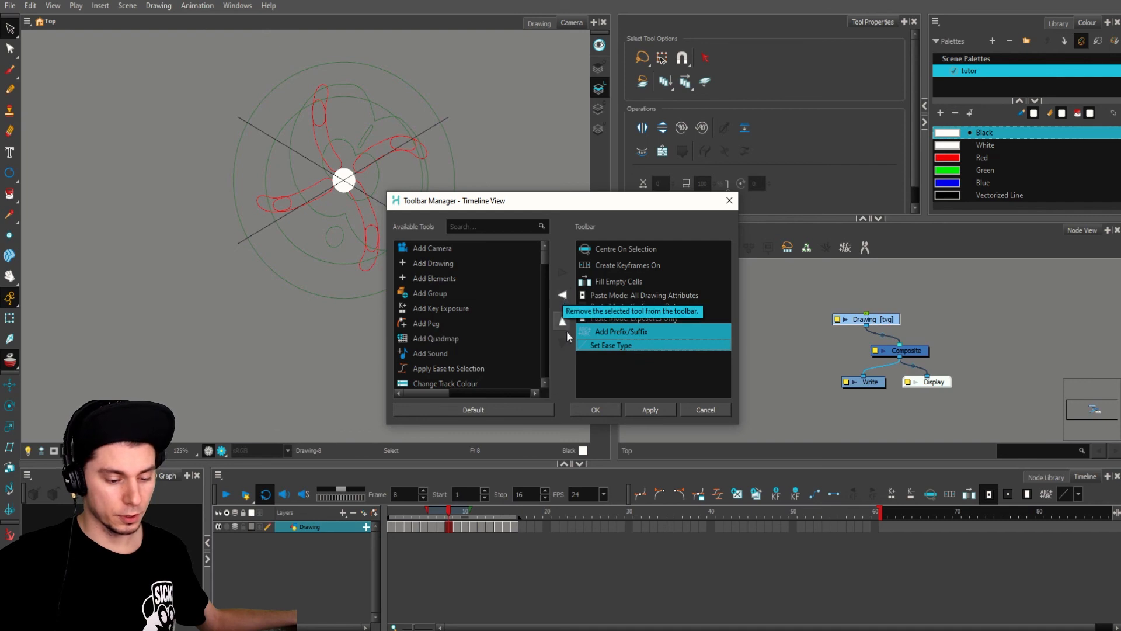
click(600, 347)
click(561, 295)
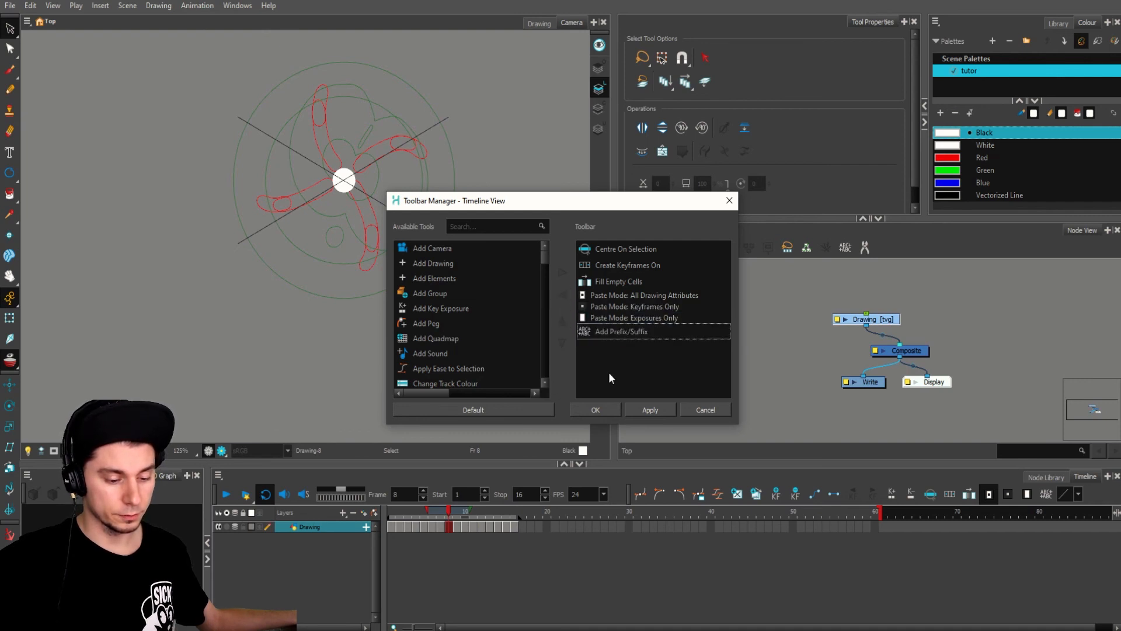
click(661, 409)
click(595, 410)
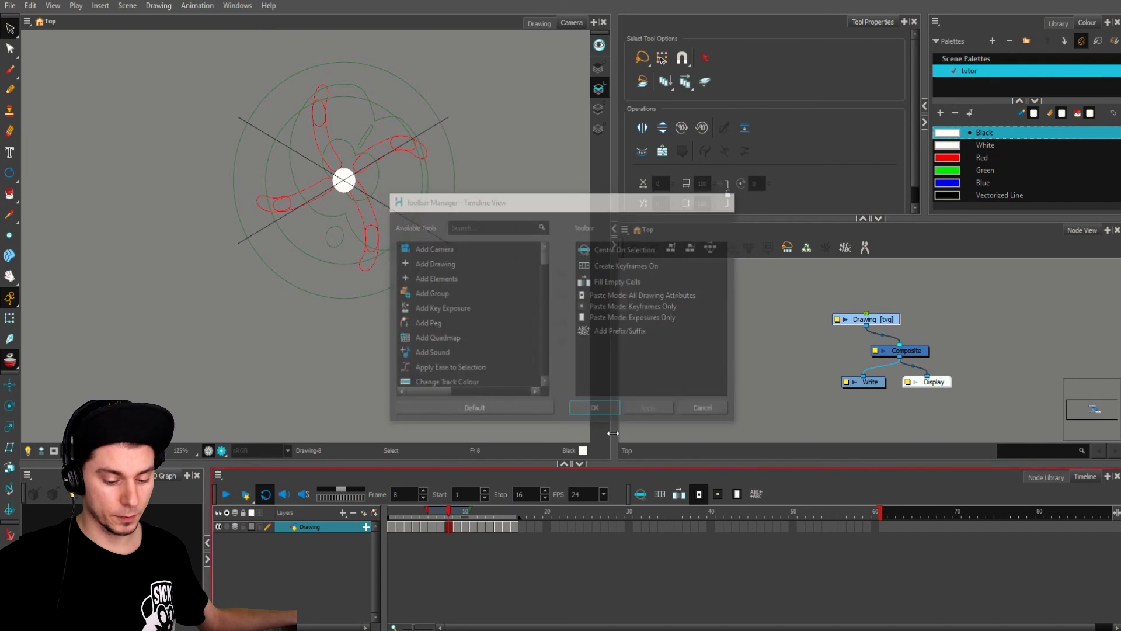